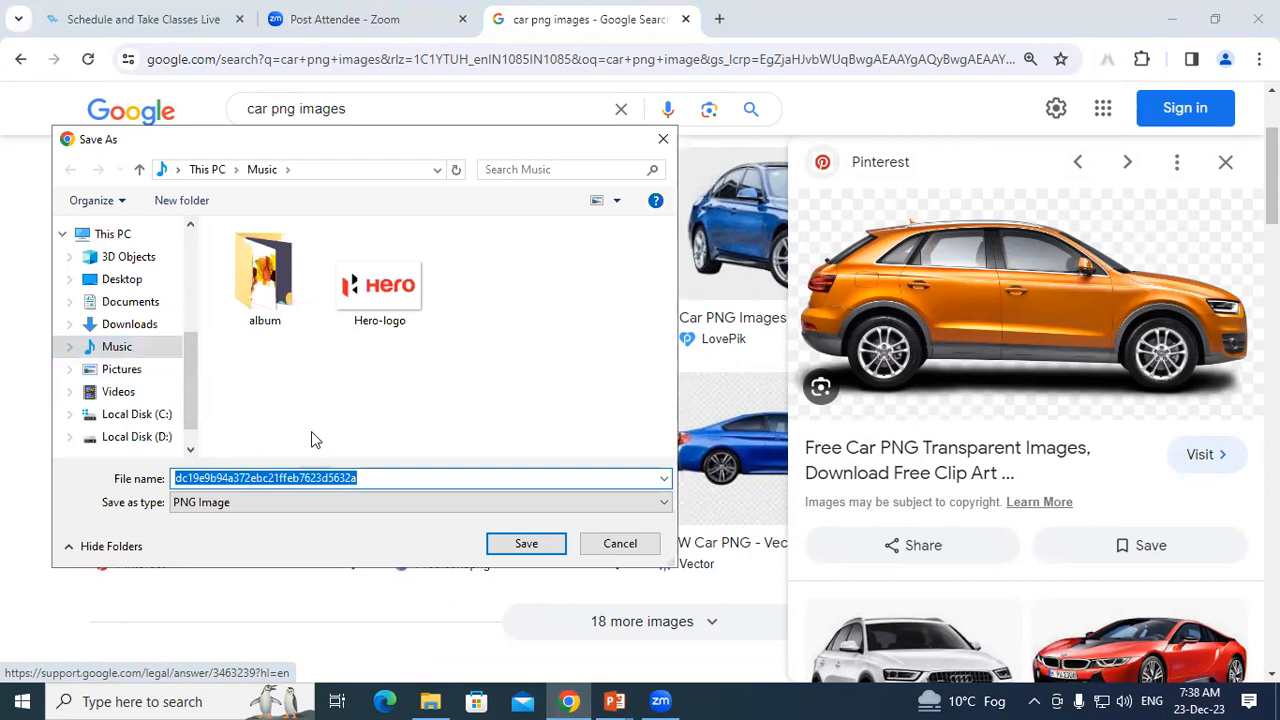
Step: Save the orange car image as a PNG named car in the Music folder
text(car)
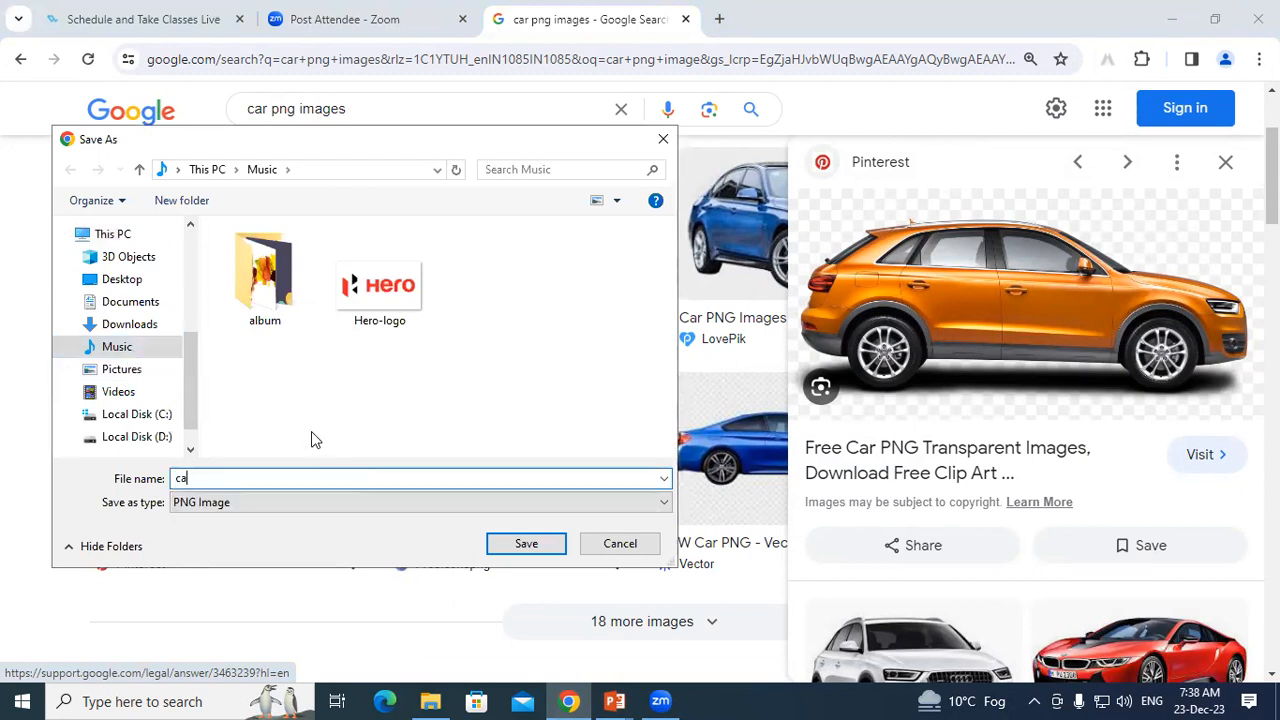
click(518, 550)
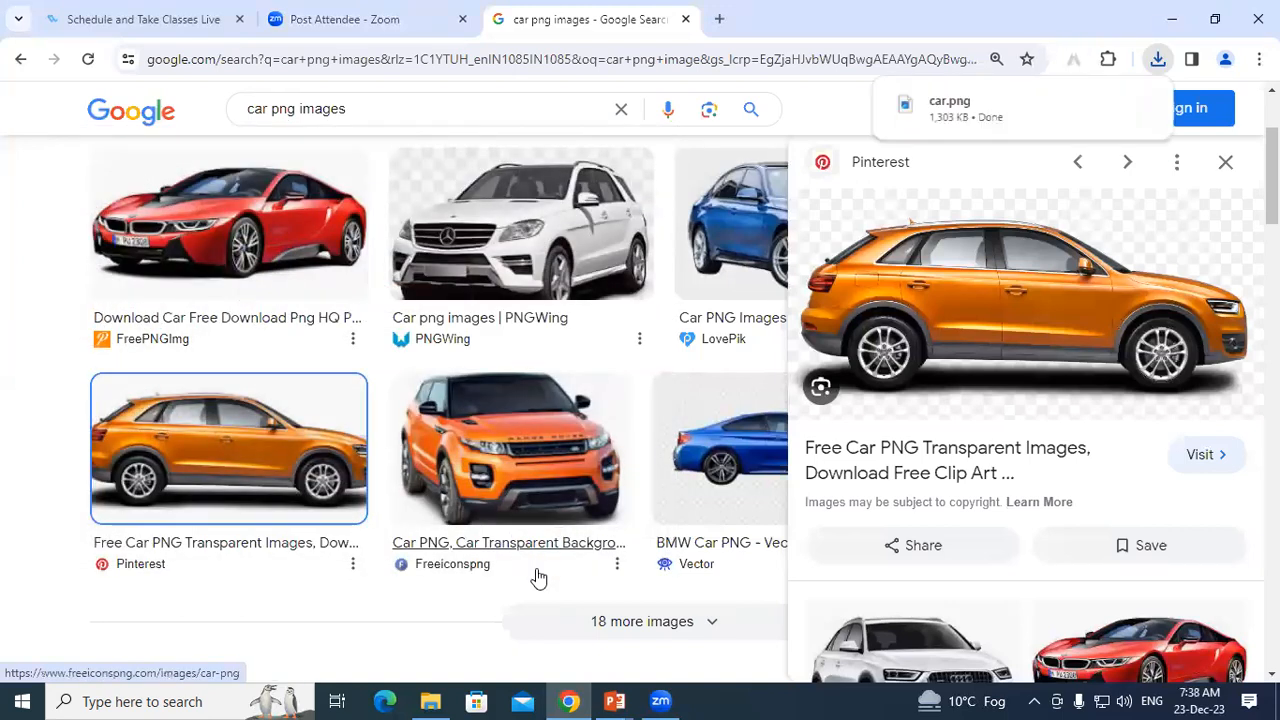
Step: Switch to Presentation1 in PowerPoint and insert the car picture from the Music folder onto the slide
mouse_move(620, 700)
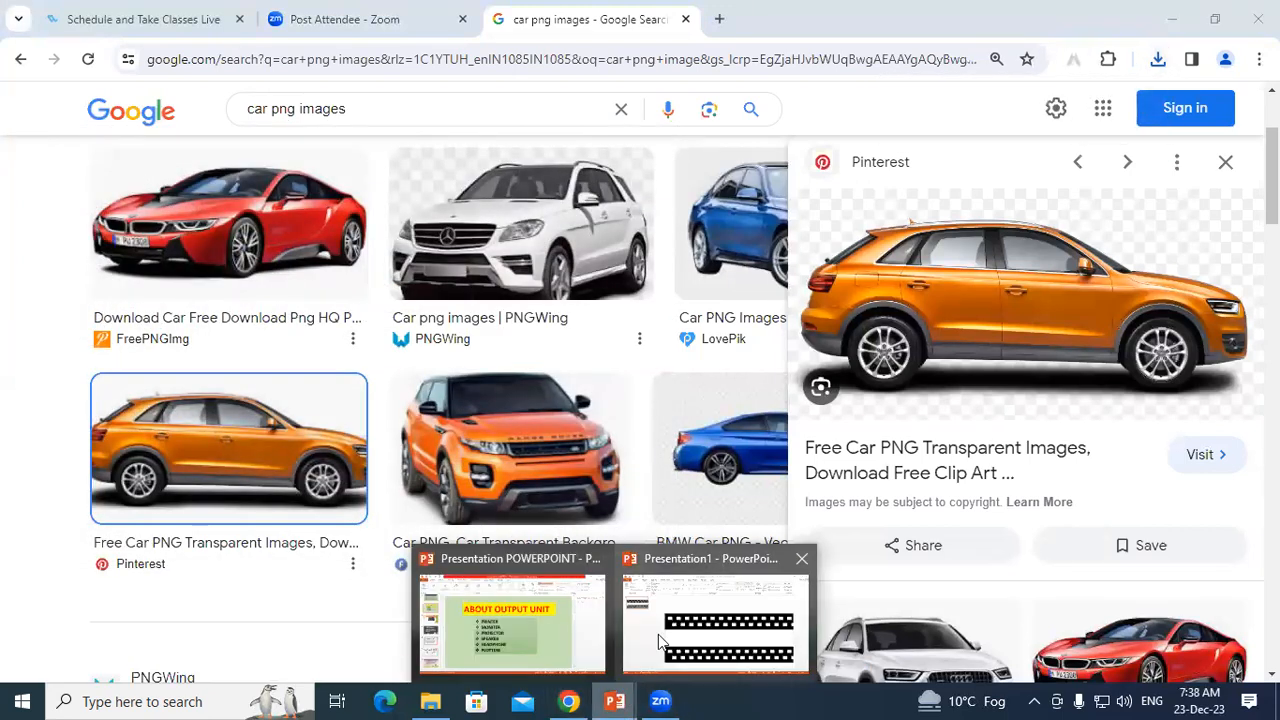
click(658, 634)
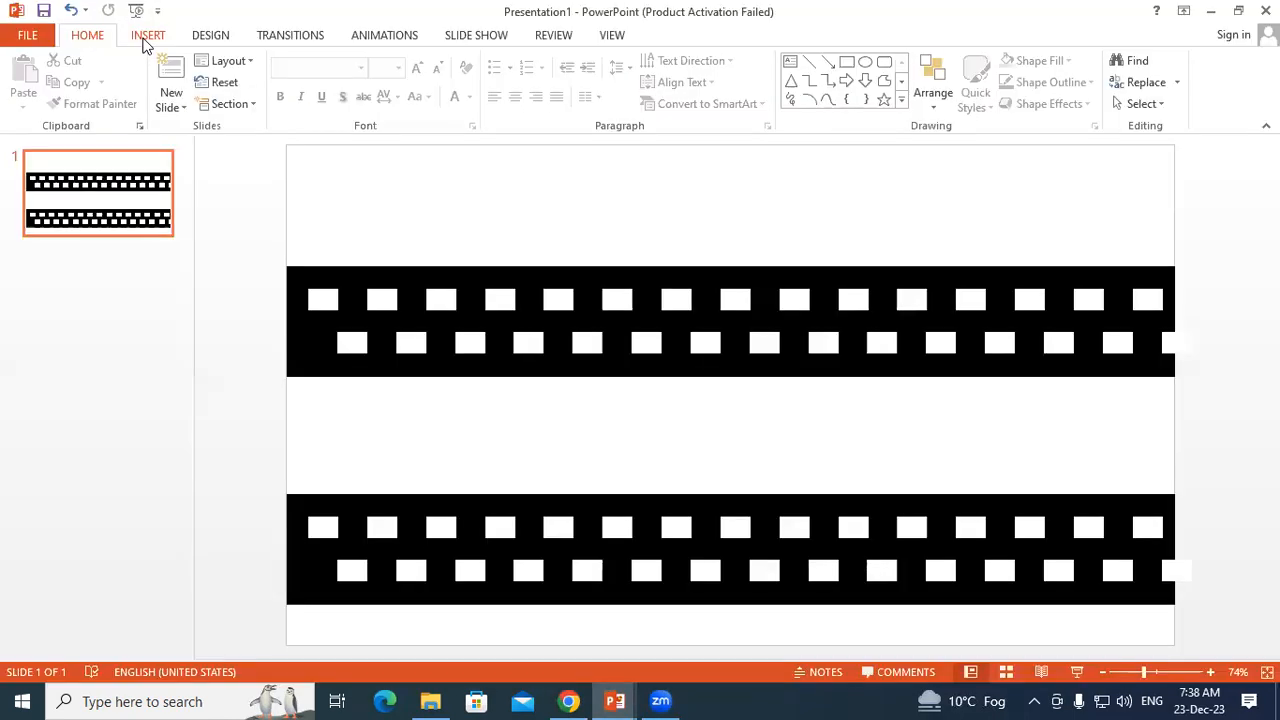
click(147, 36)
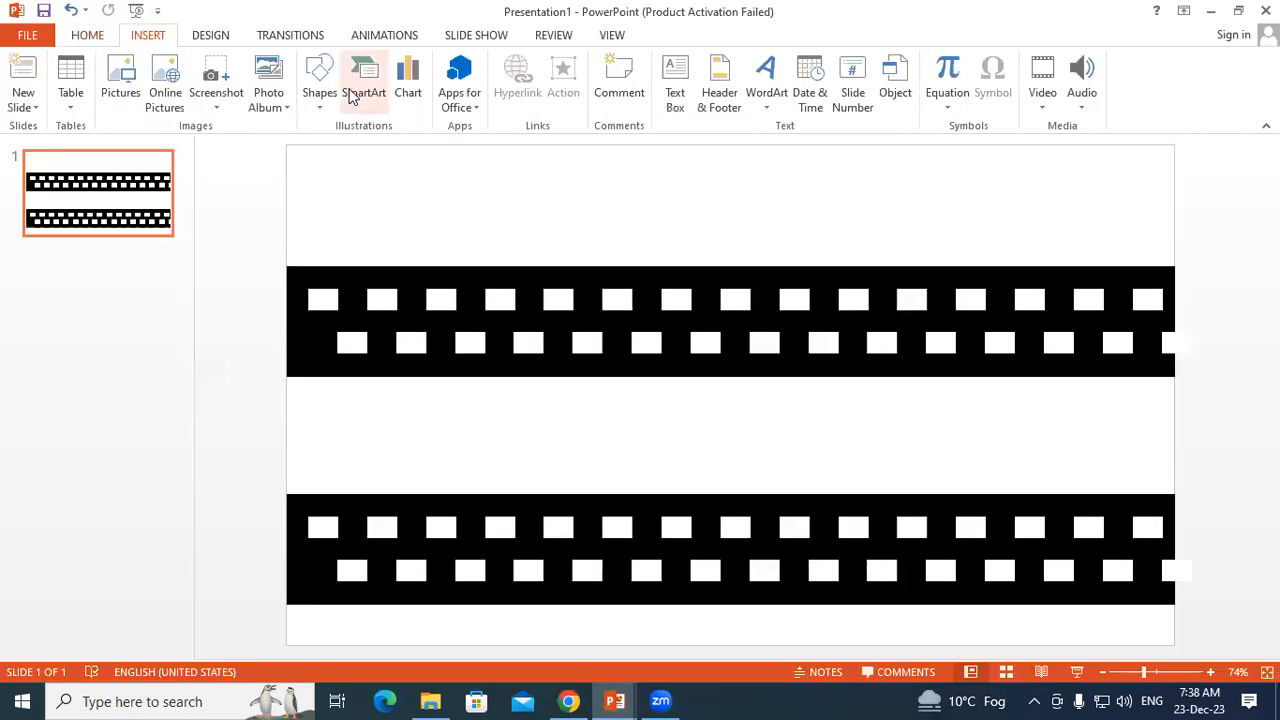
click(133, 85)
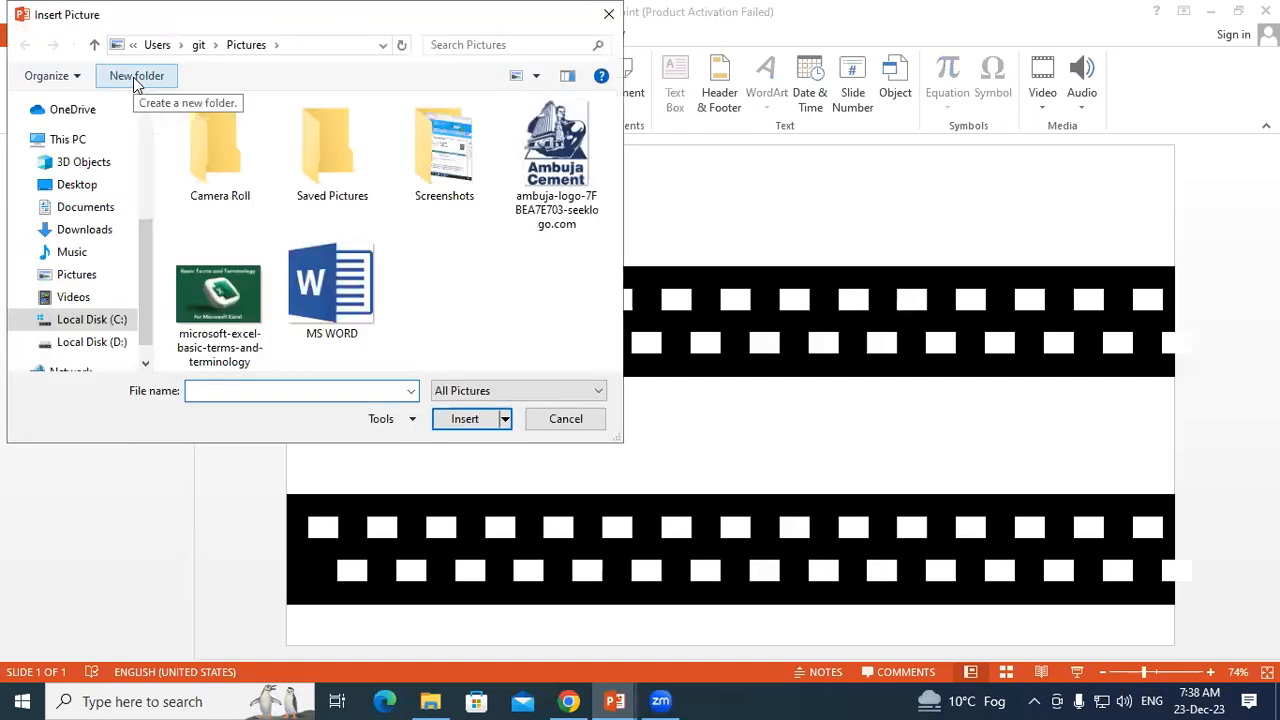
click(80, 253)
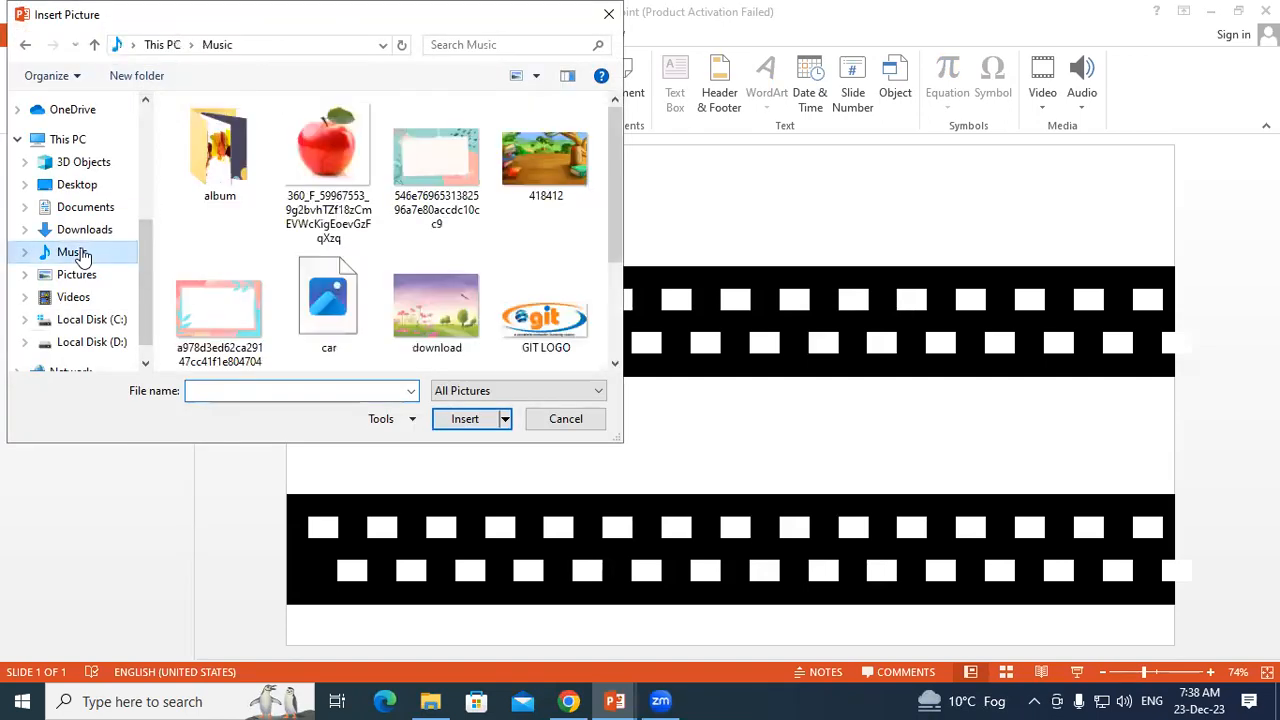
click(328, 300)
click(463, 418)
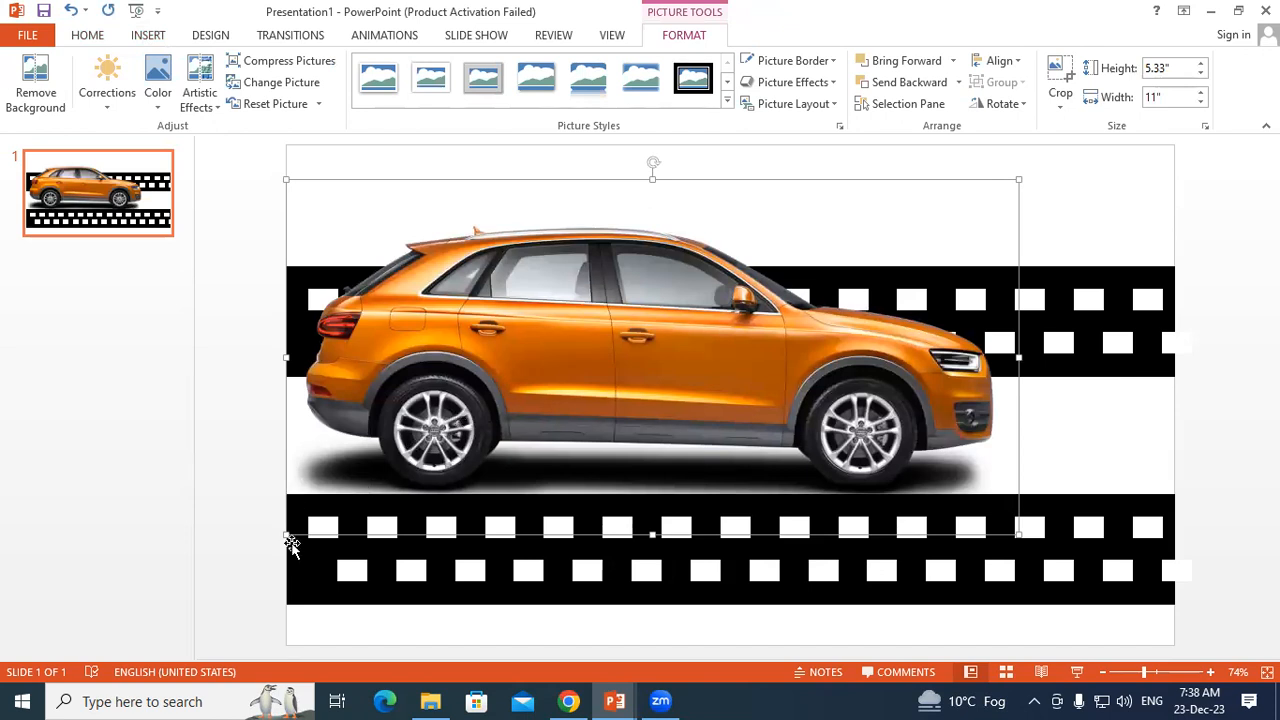
Step: Resize the car picture to about 1.73" high by 2.84" wide and place it at the left end of the upper road
drag(286, 537, 385, 252)
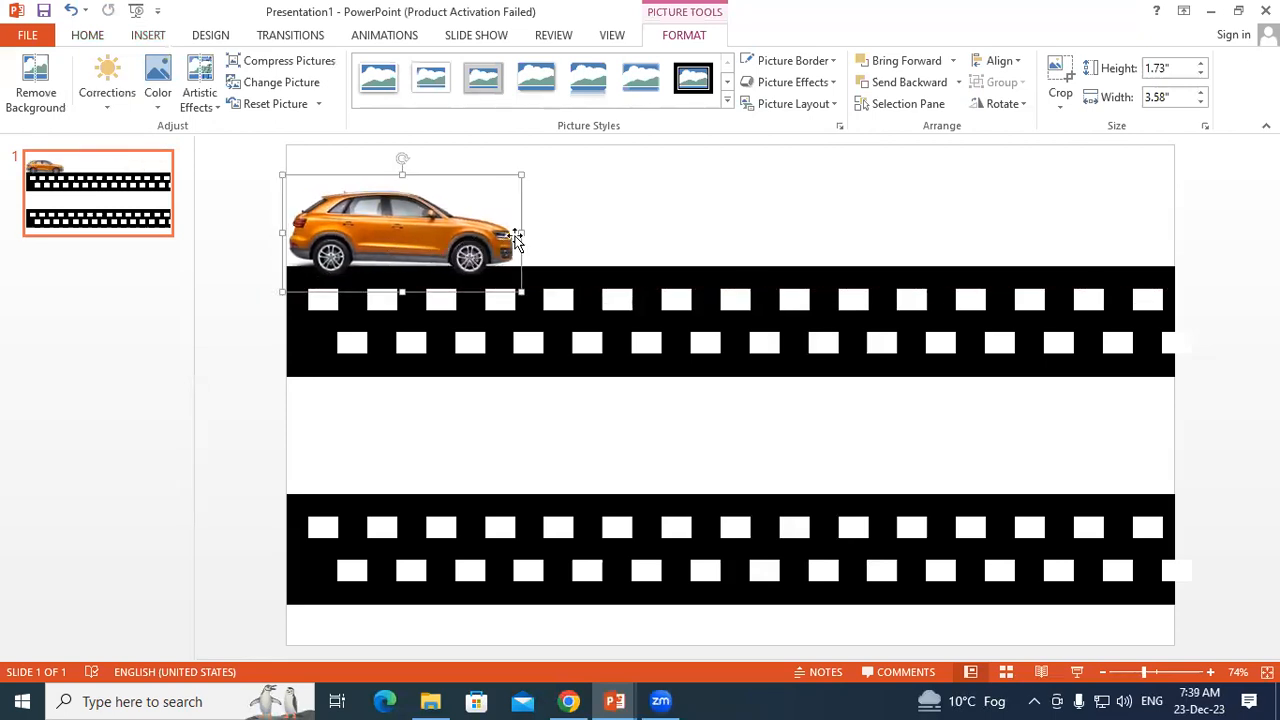
drag(520, 231, 456, 232)
drag(378, 245, 381, 236)
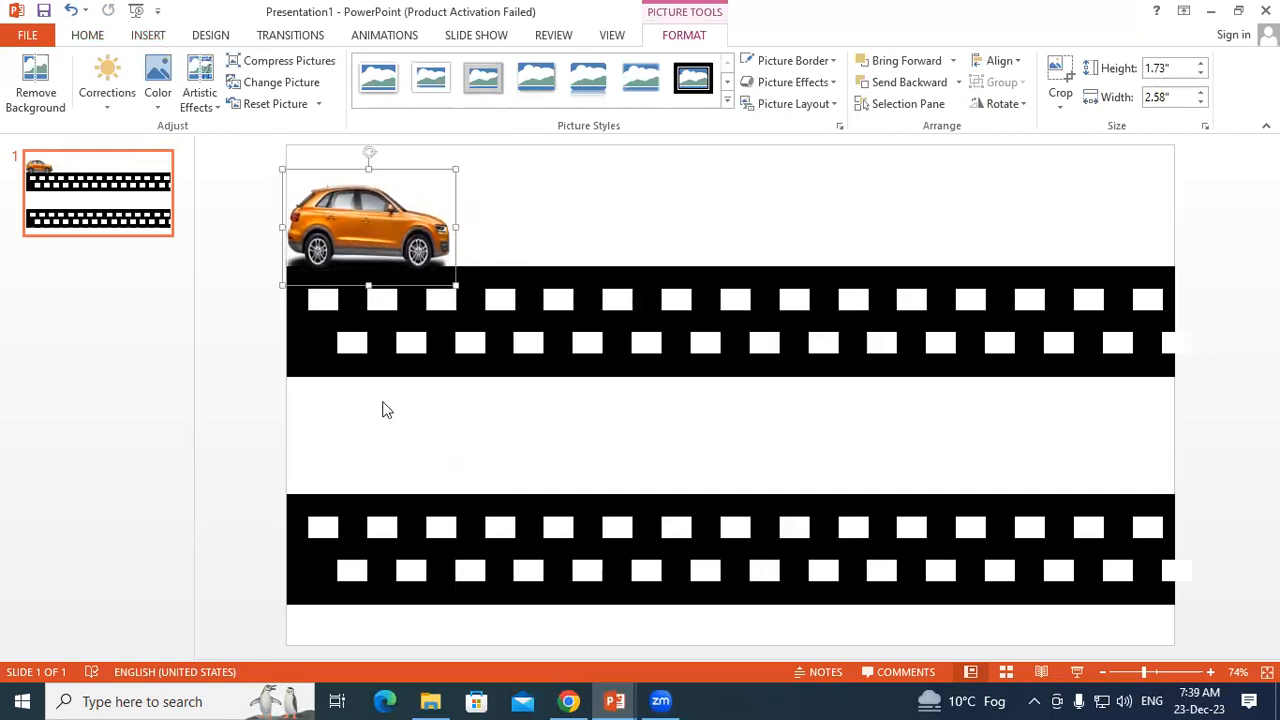
drag(458, 221, 472, 222)
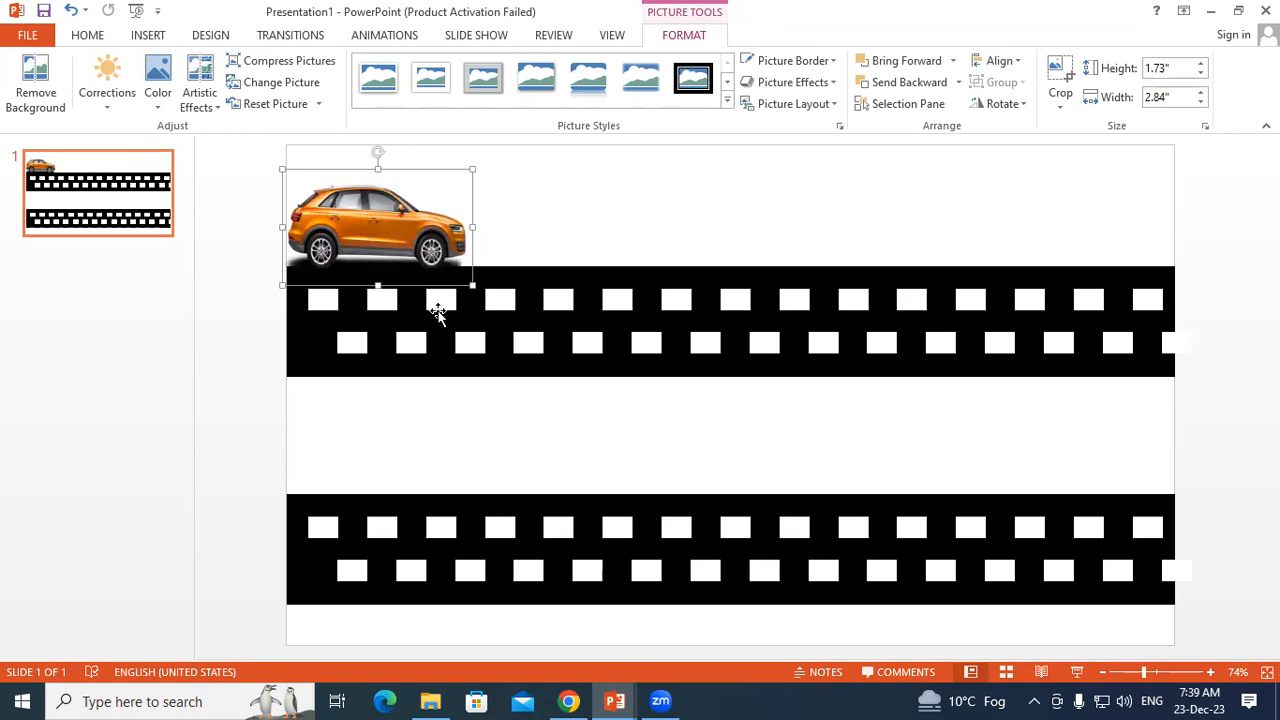
Step: Duplicate the car and place the copy at the left end of the lower road
drag(438, 267, 421, 450)
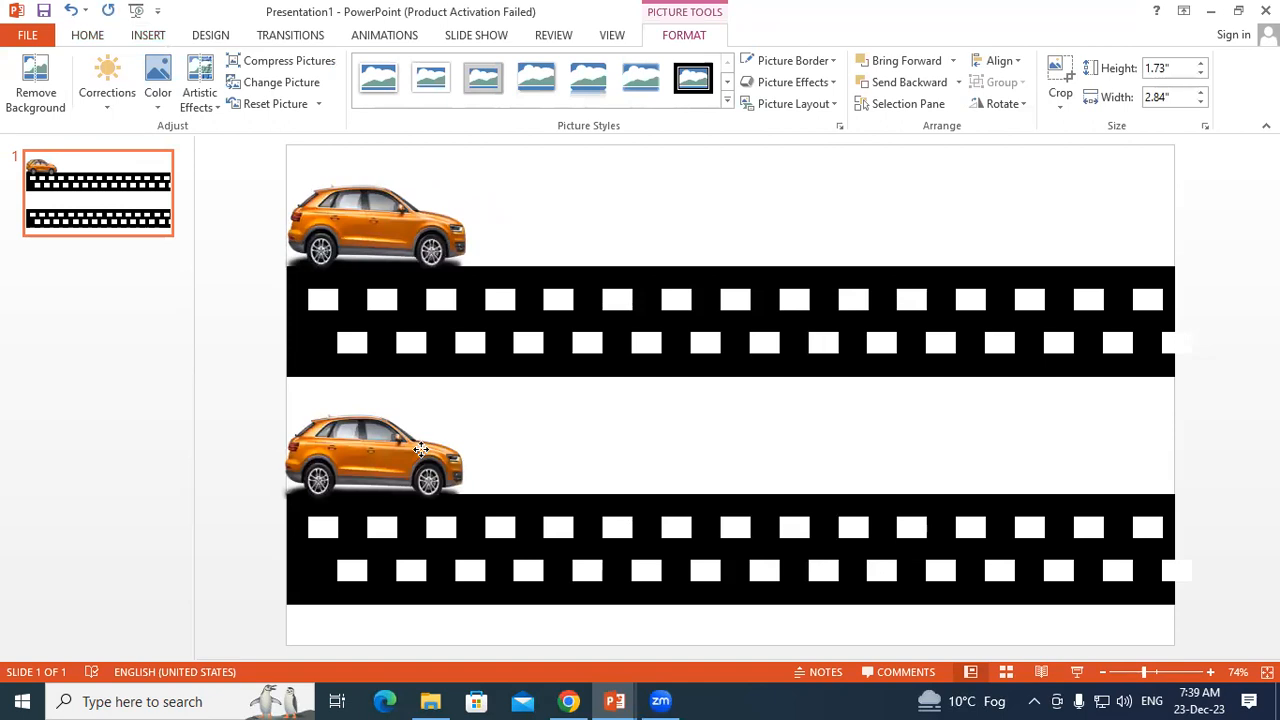
click(629, 413)
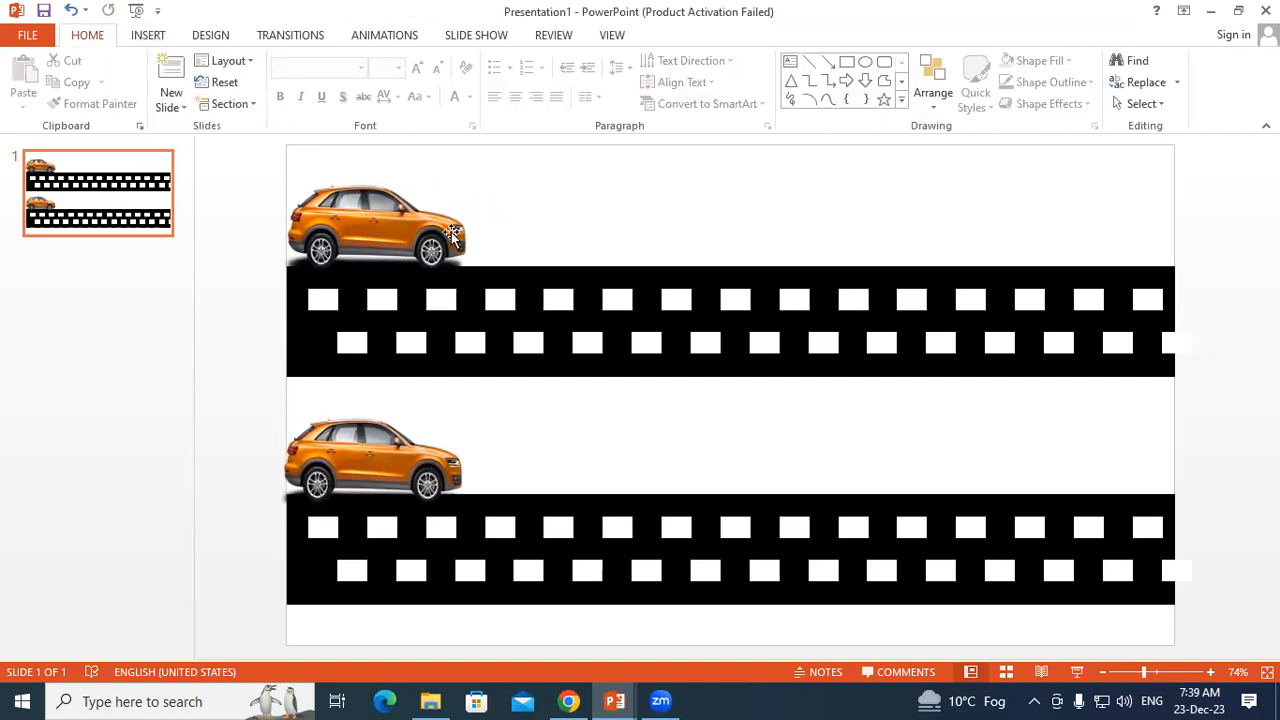
Step: Apply the Right motion path animation to the car on the upper road
click(396, 214)
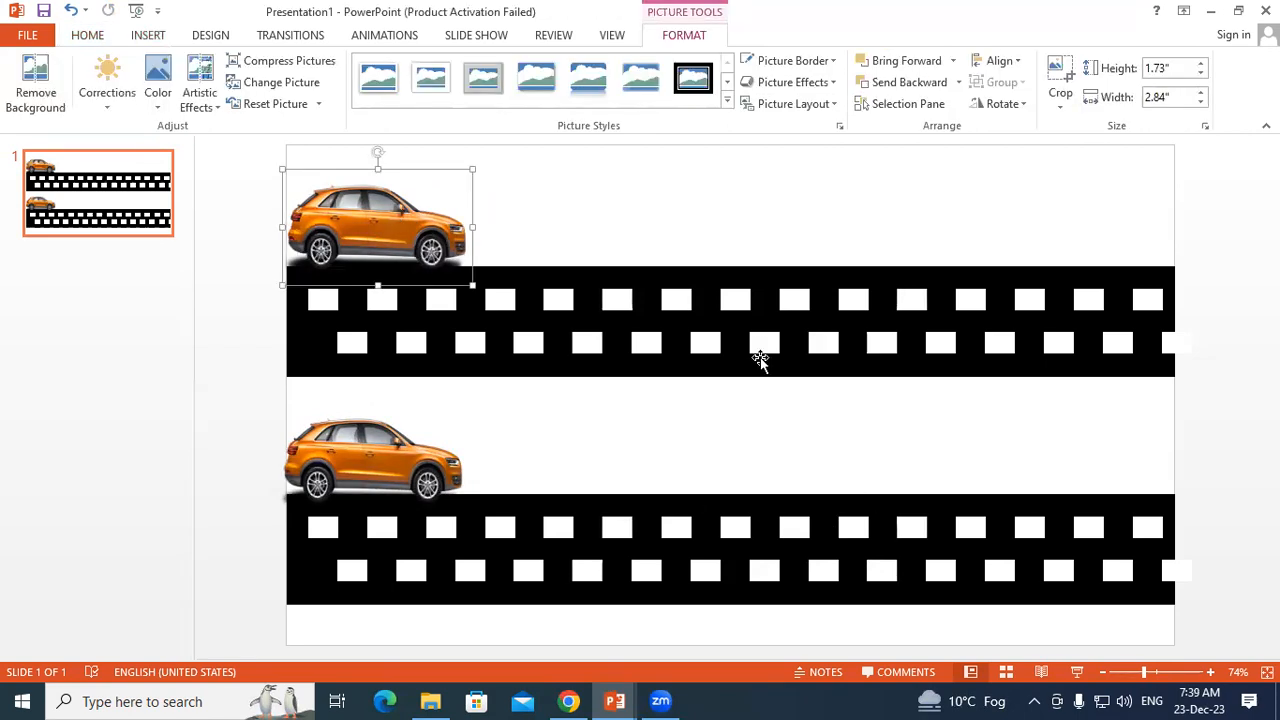
click(390, 36)
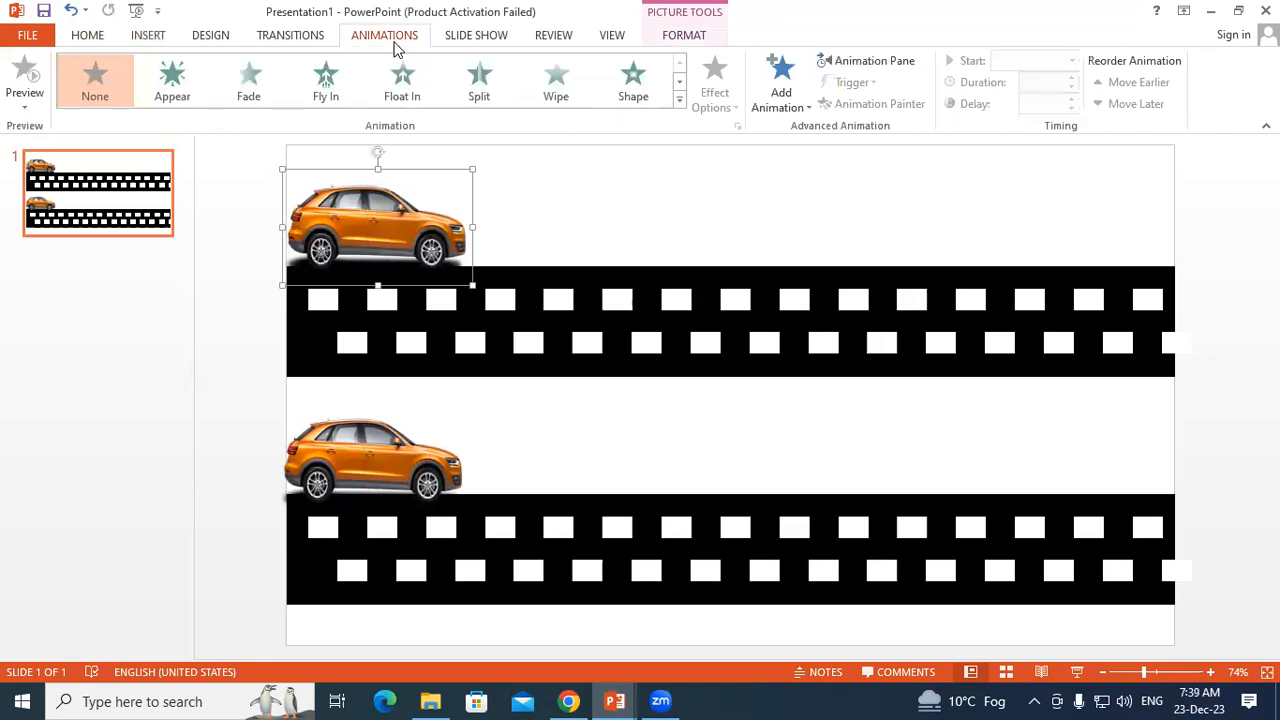
click(680, 100)
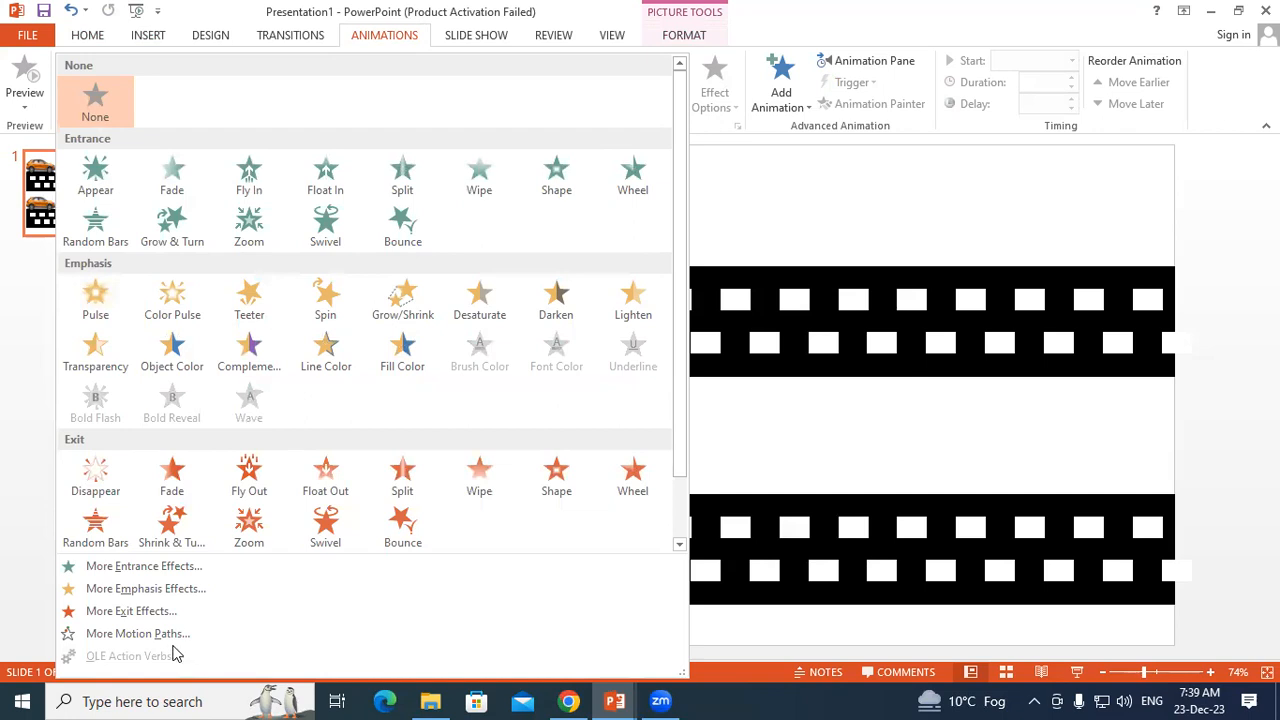
click(137, 634)
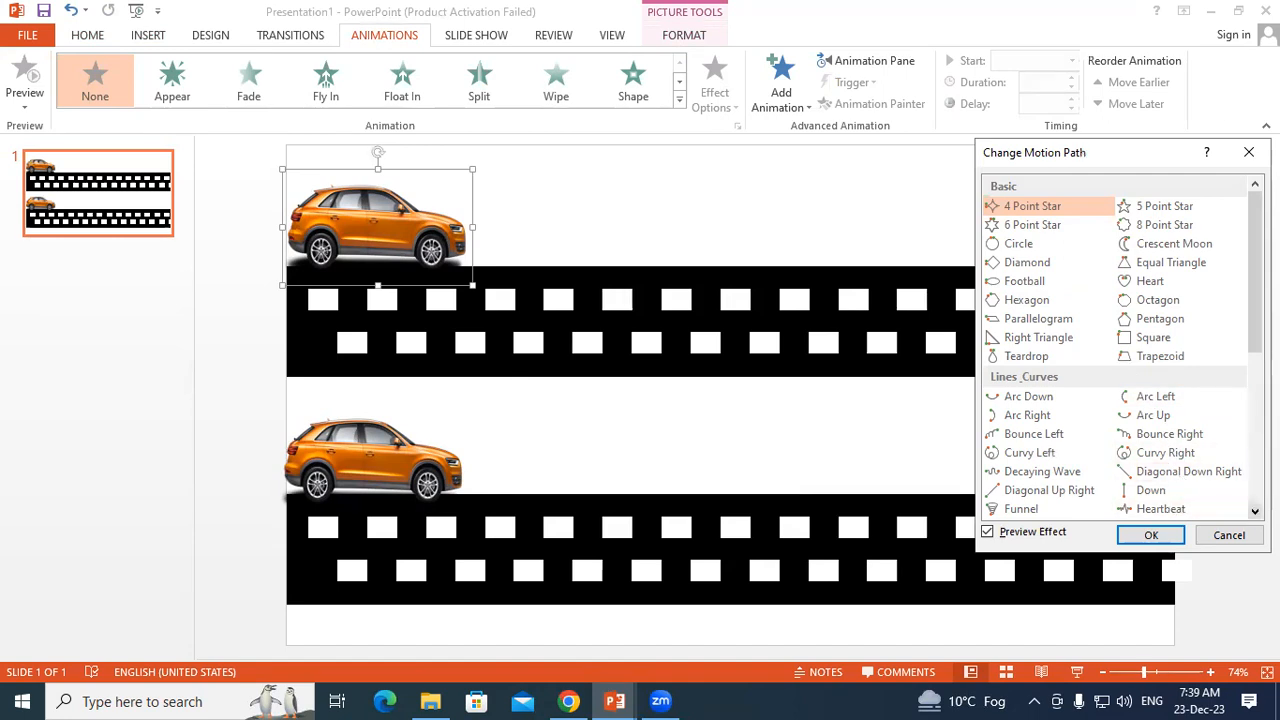
click(1255, 511)
click(1255, 511)
click(1143, 490)
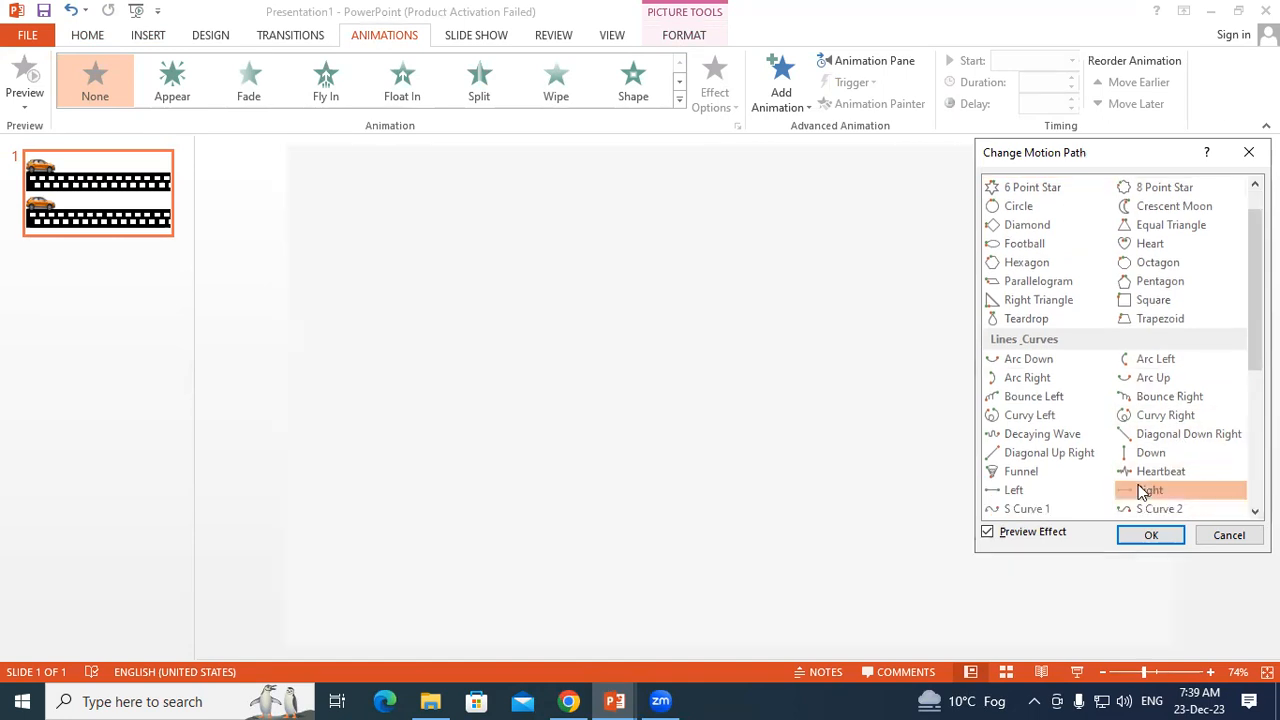
click(1151, 535)
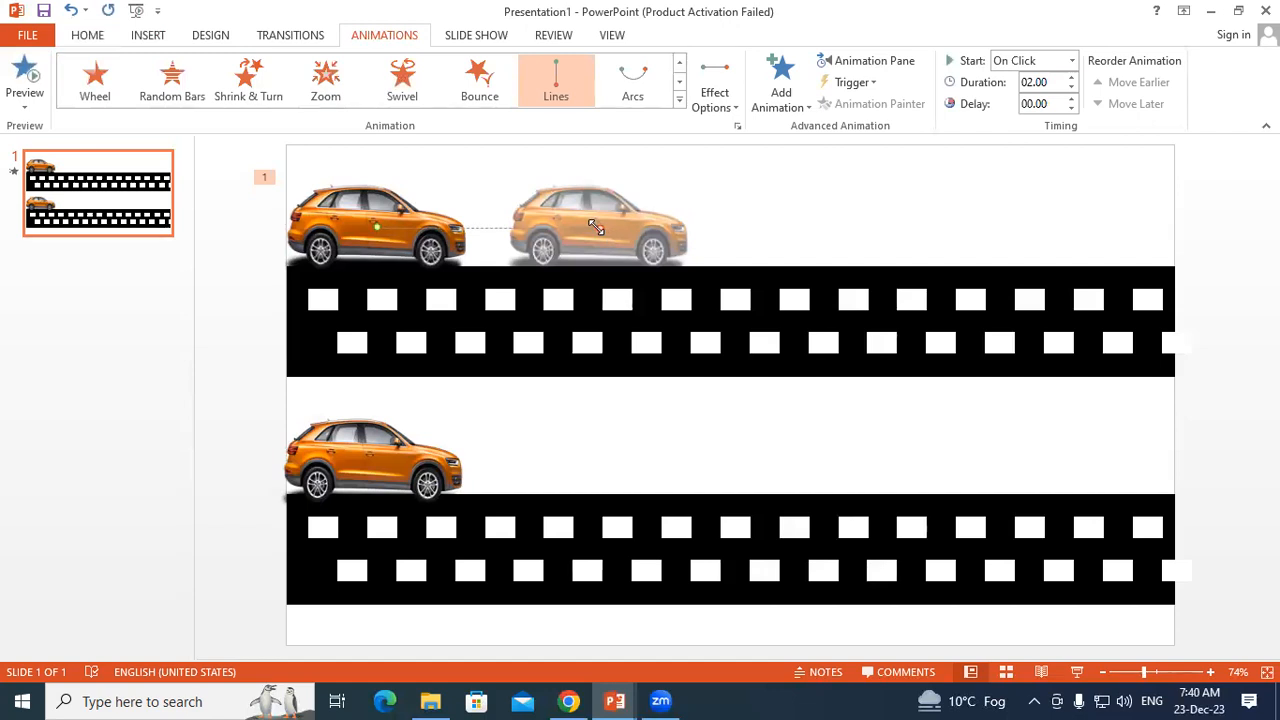
Step: Extend the upper car's motion path to the right end of the road and set its duration to 4 seconds
drag(594, 223, 1089, 231)
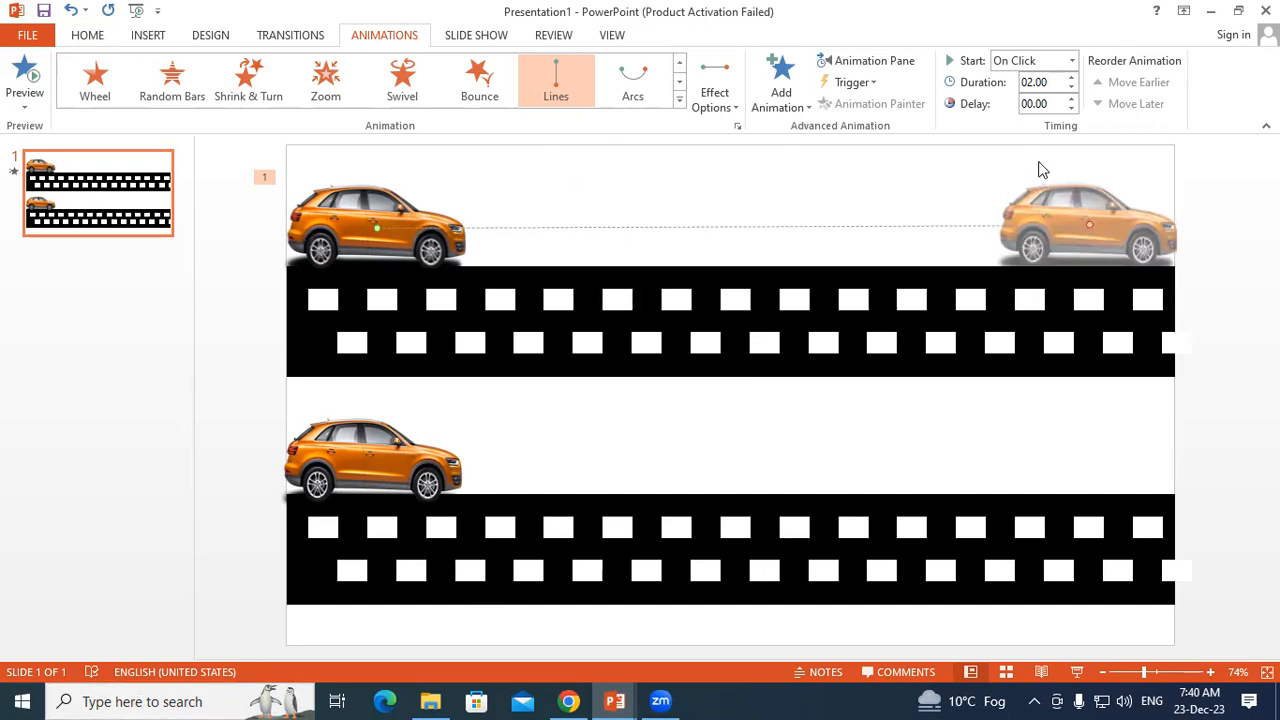
click(1071, 77)
Step: Apply the Right motion path animation to the car on the lower road
click(381, 463)
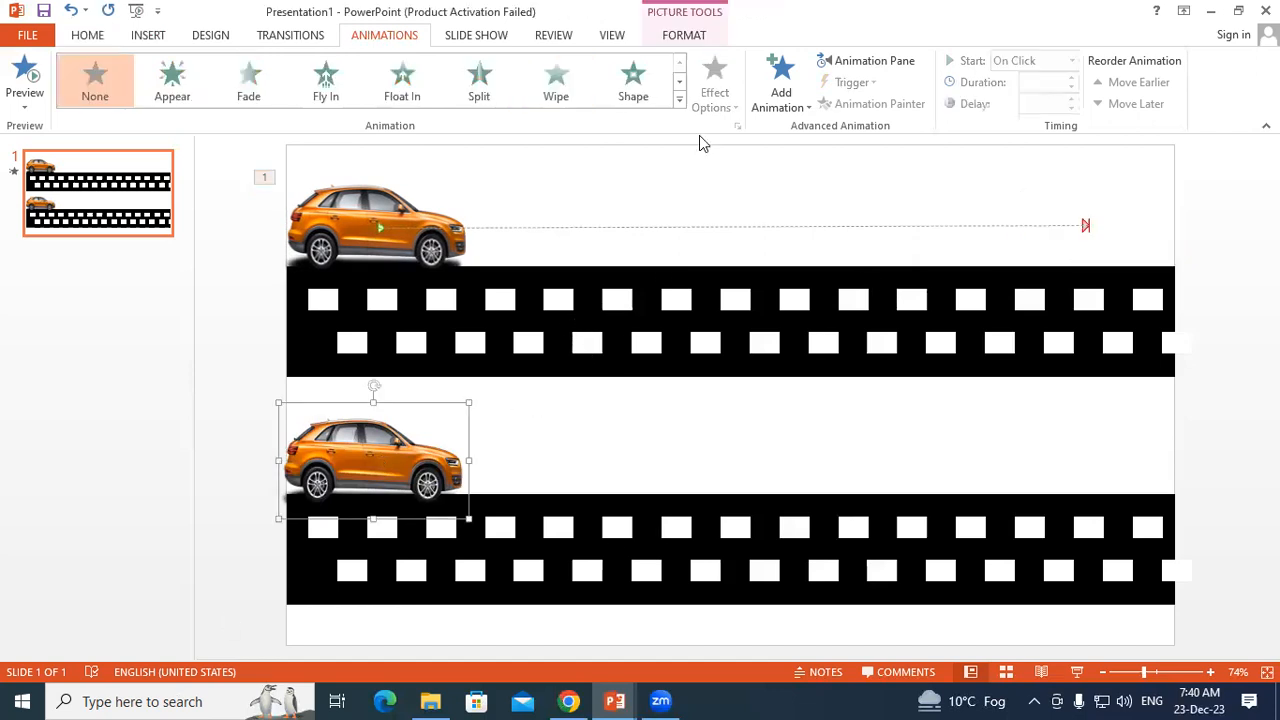
click(679, 100)
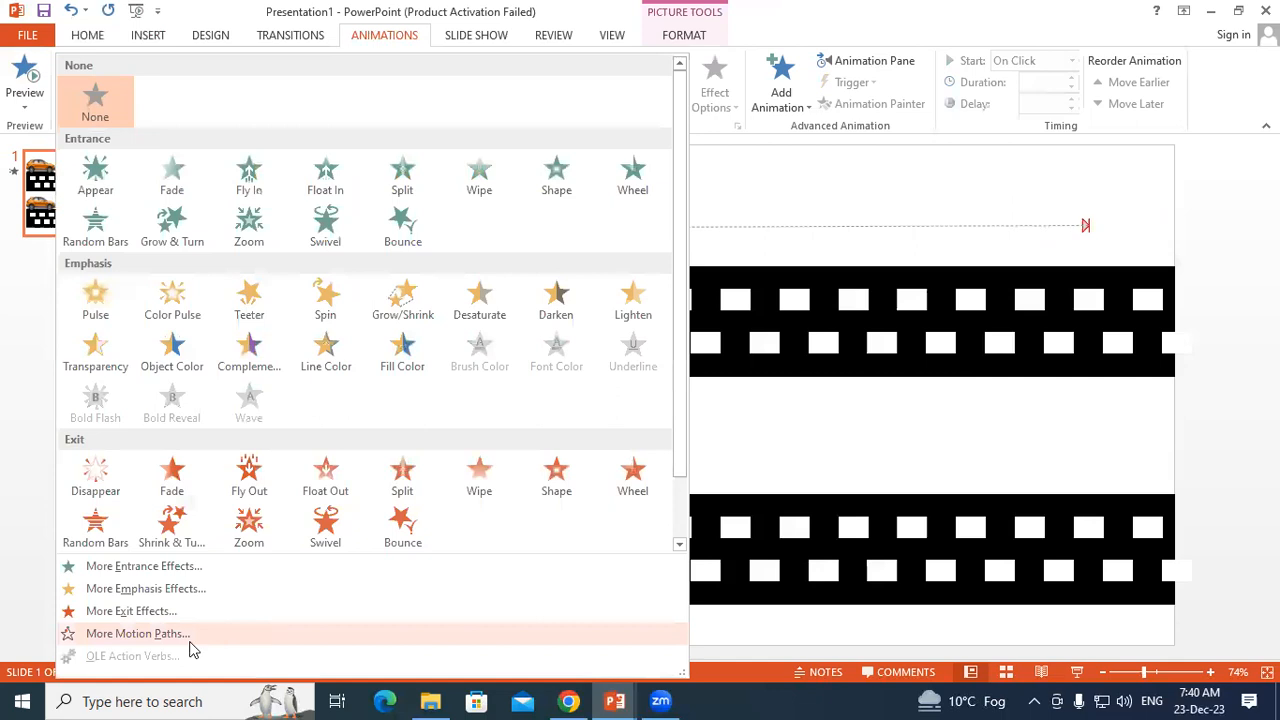
click(186, 636)
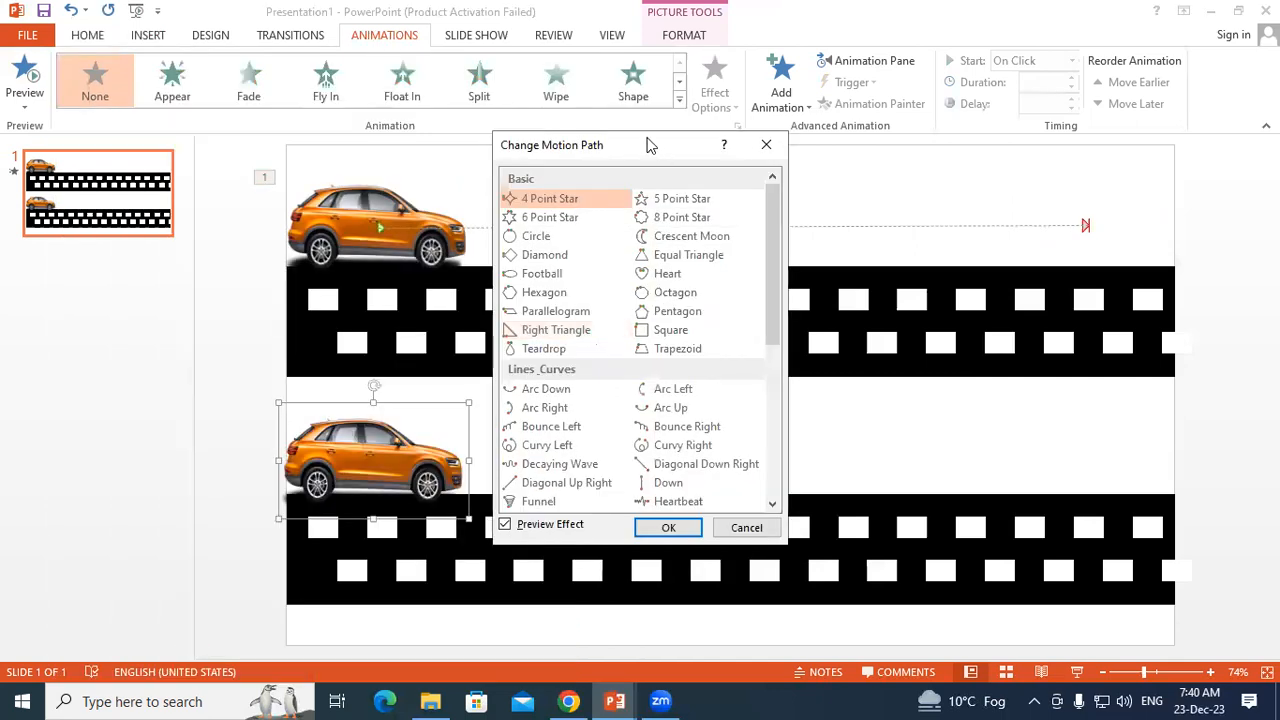
drag(636, 160, 784, 164)
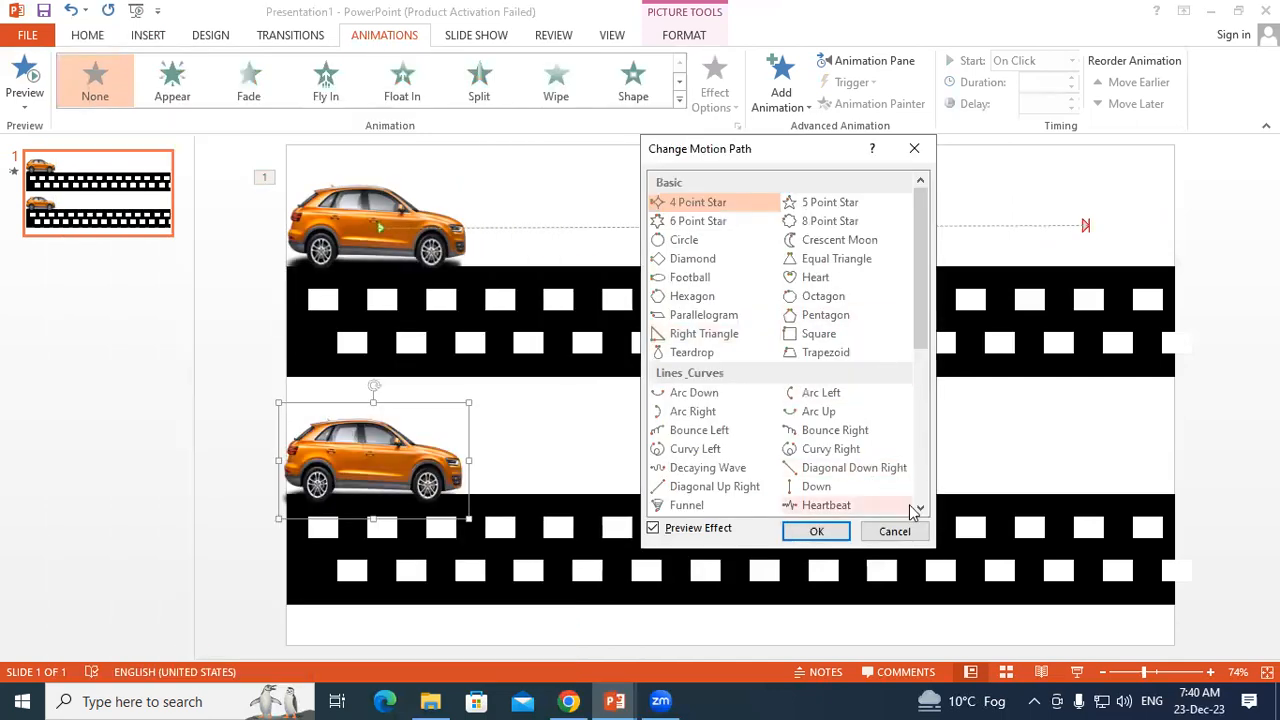
scroll(921, 508, down, 1)
click(815, 467)
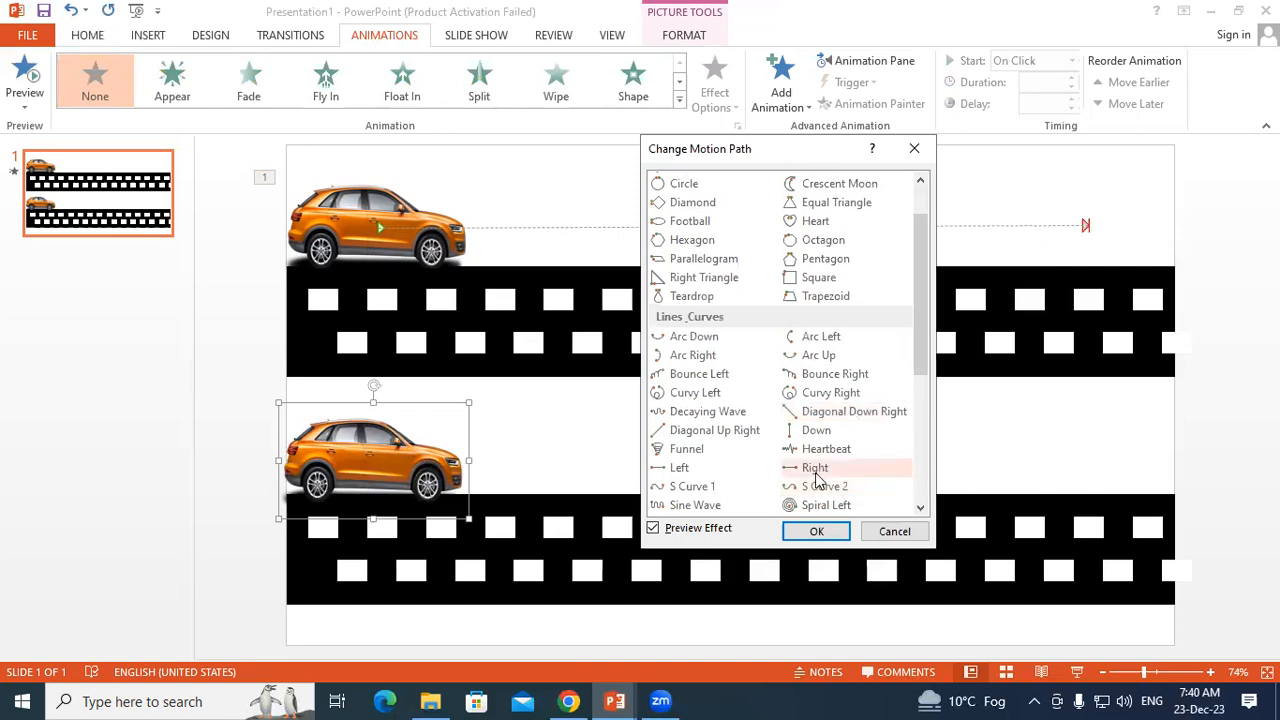
click(817, 530)
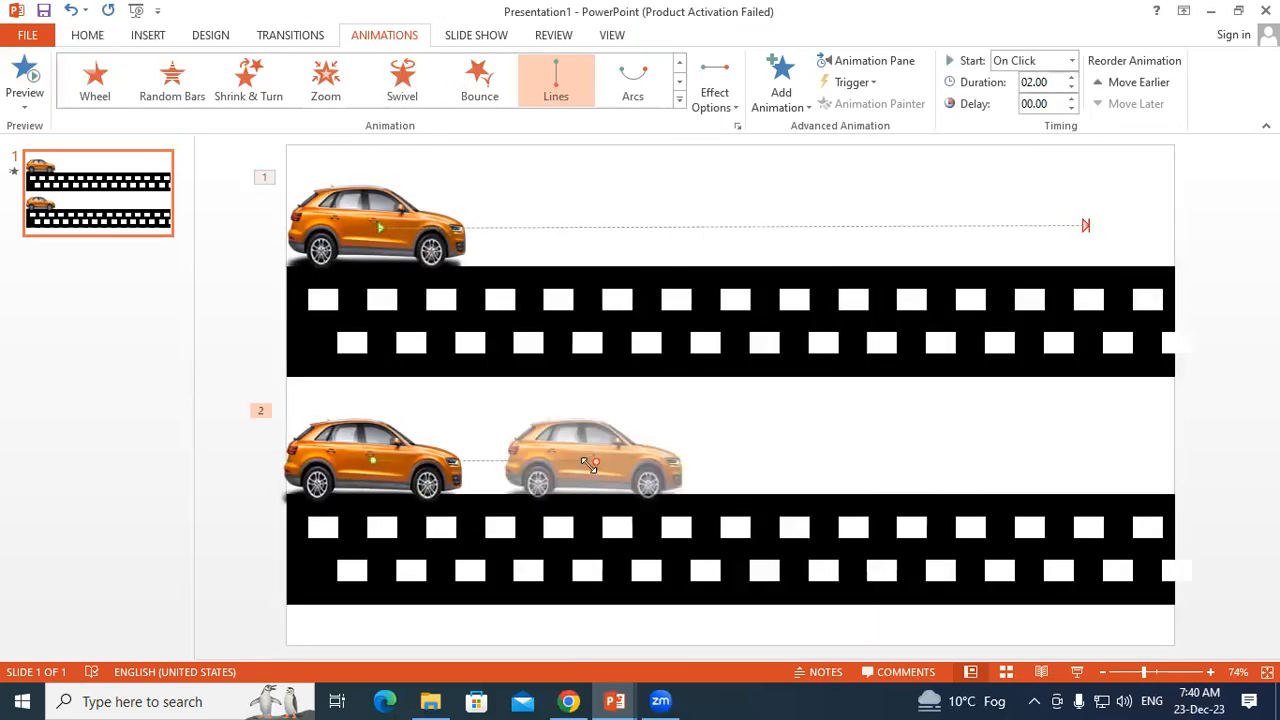
Step: Extend the lower car's motion path to the right end of the road and set its duration to 4 seconds
drag(594, 458, 1089, 458)
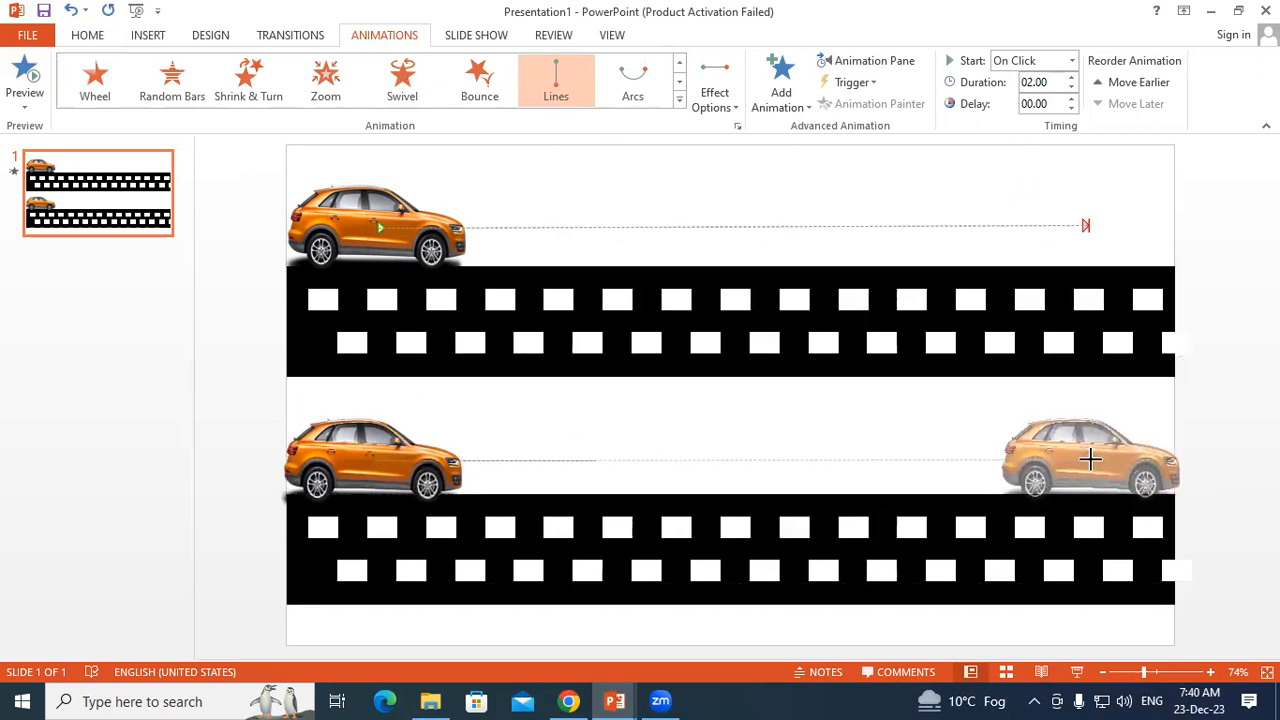
click(1072, 77)
click(1072, 77)
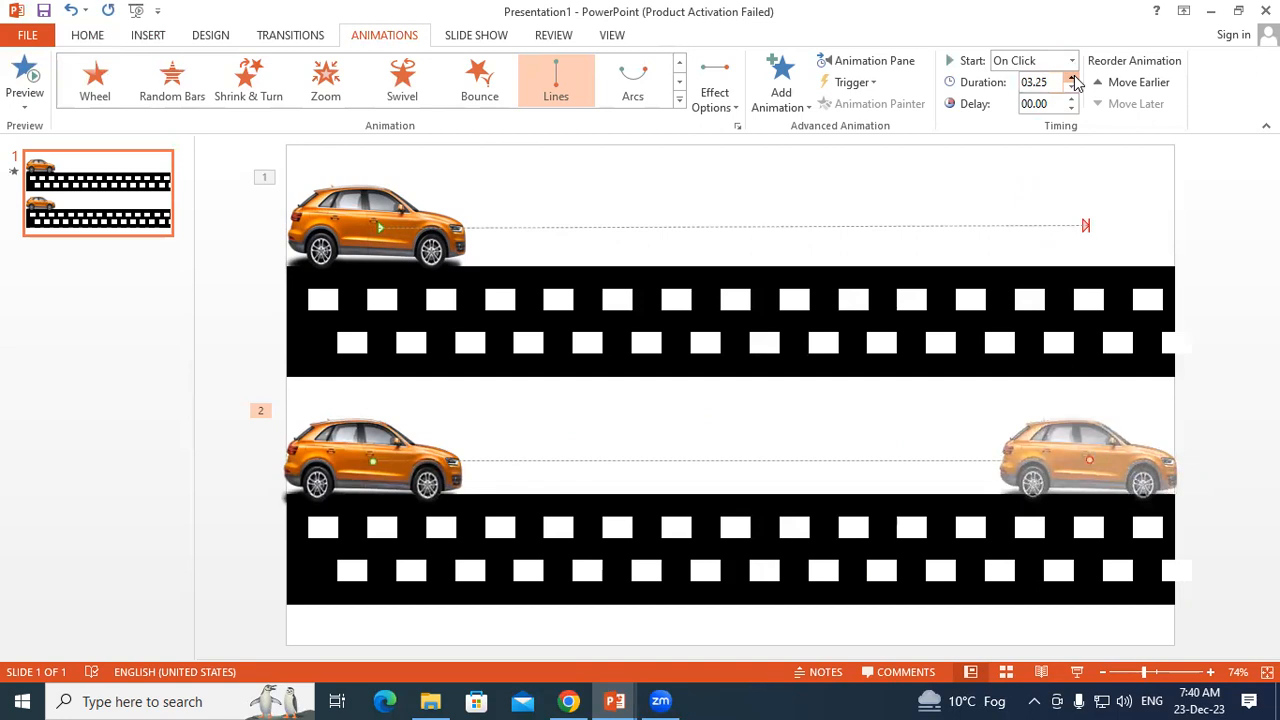
click(1072, 77)
Step: Play the slide show to check both car animations and return to editing
key(F5)
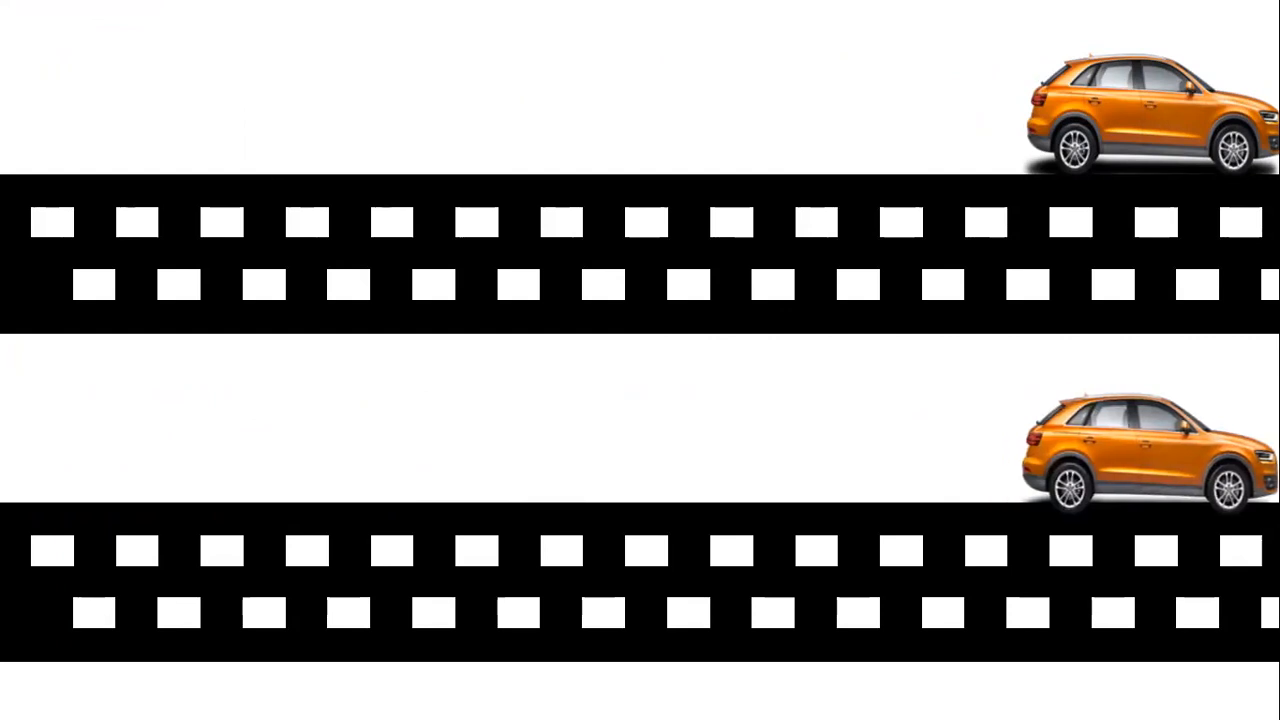
key(Escape)
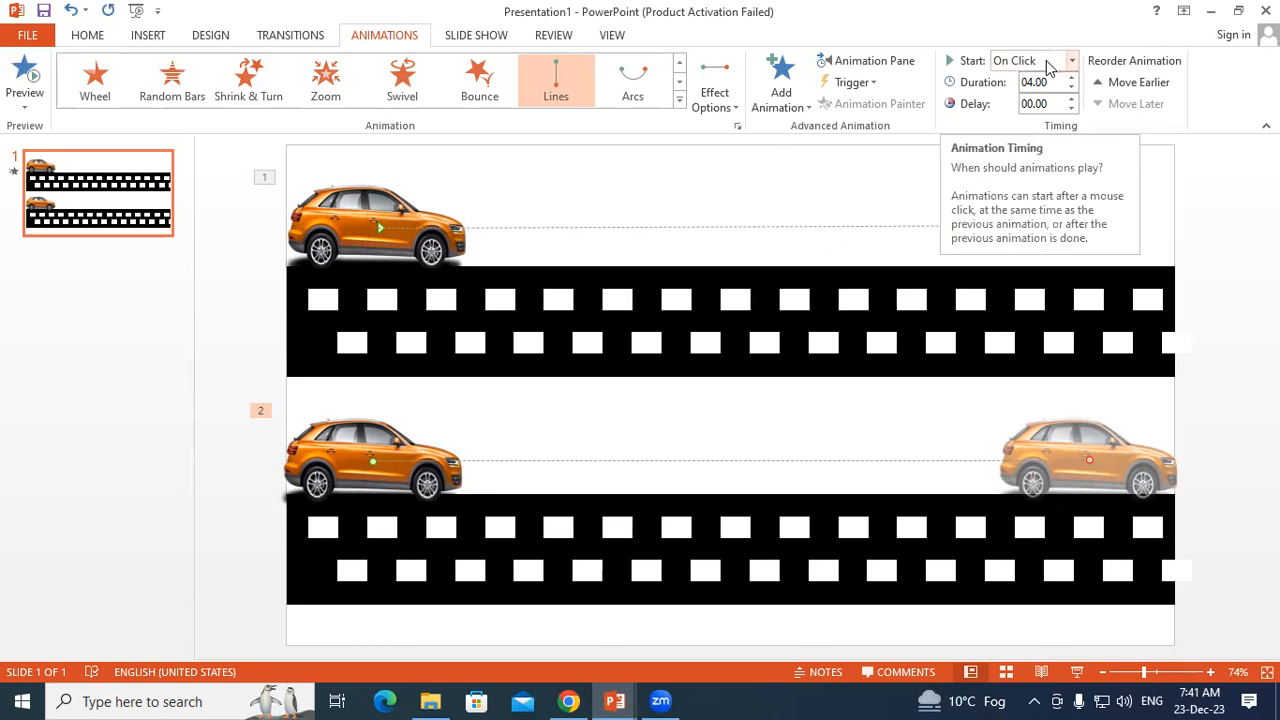
Step: Set the animations of both the upper and lower cars to start With Previous
click(372, 210)
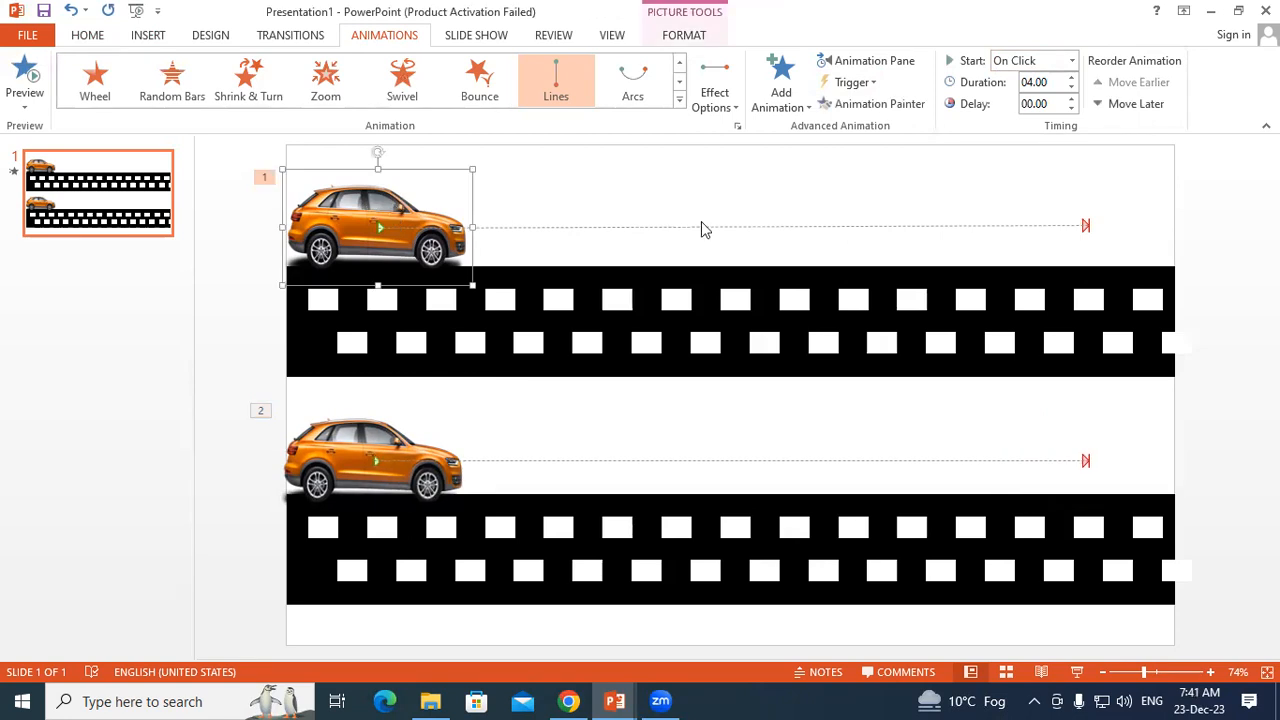
click(1072, 60)
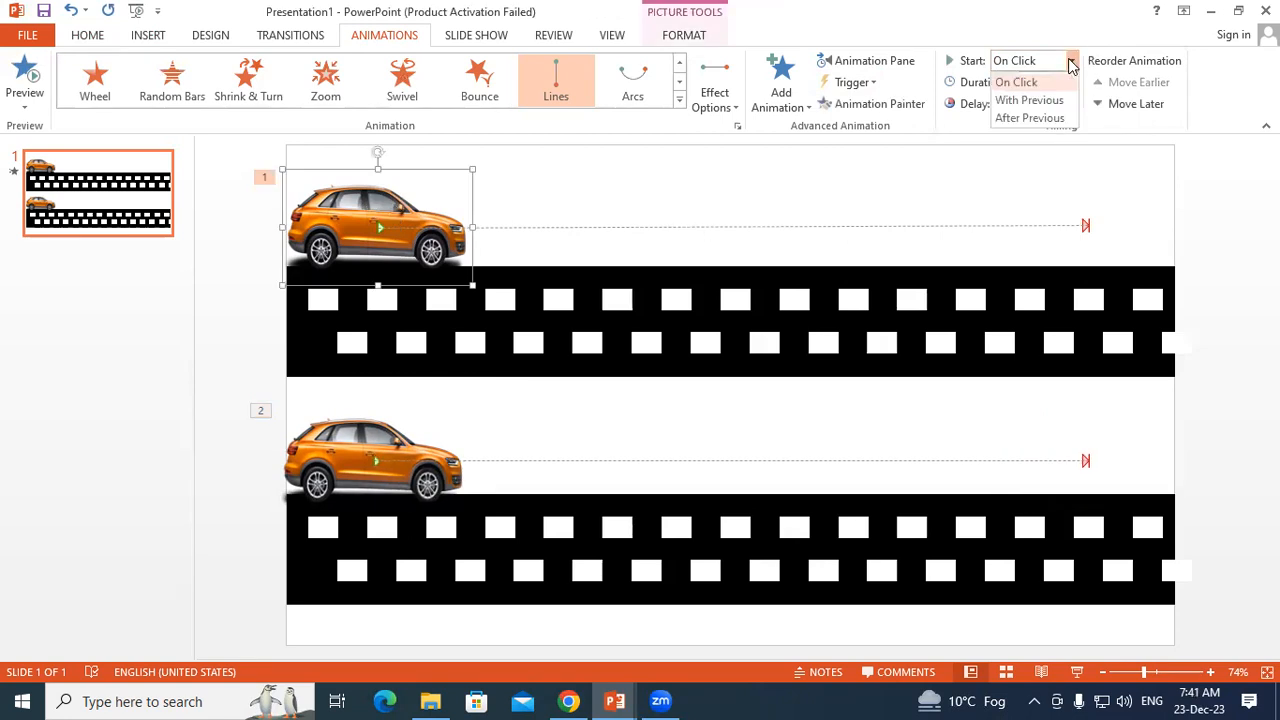
click(1036, 100)
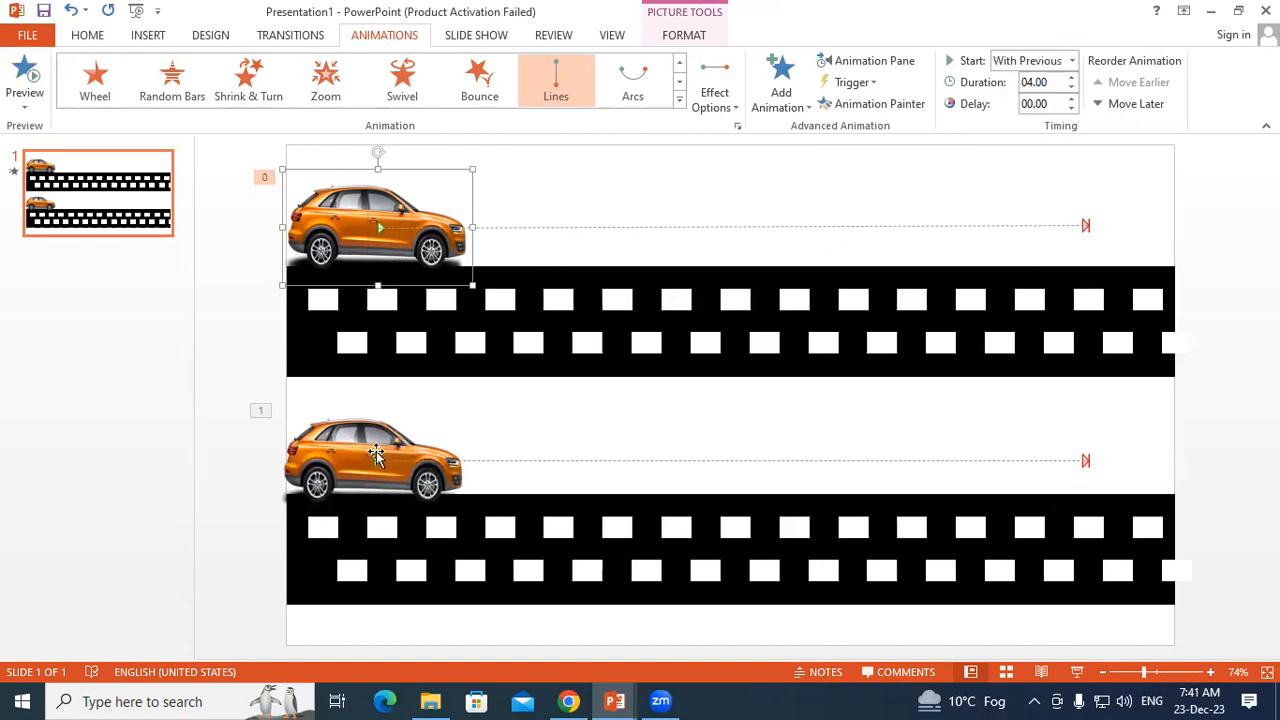
click(375, 455)
click(1070, 62)
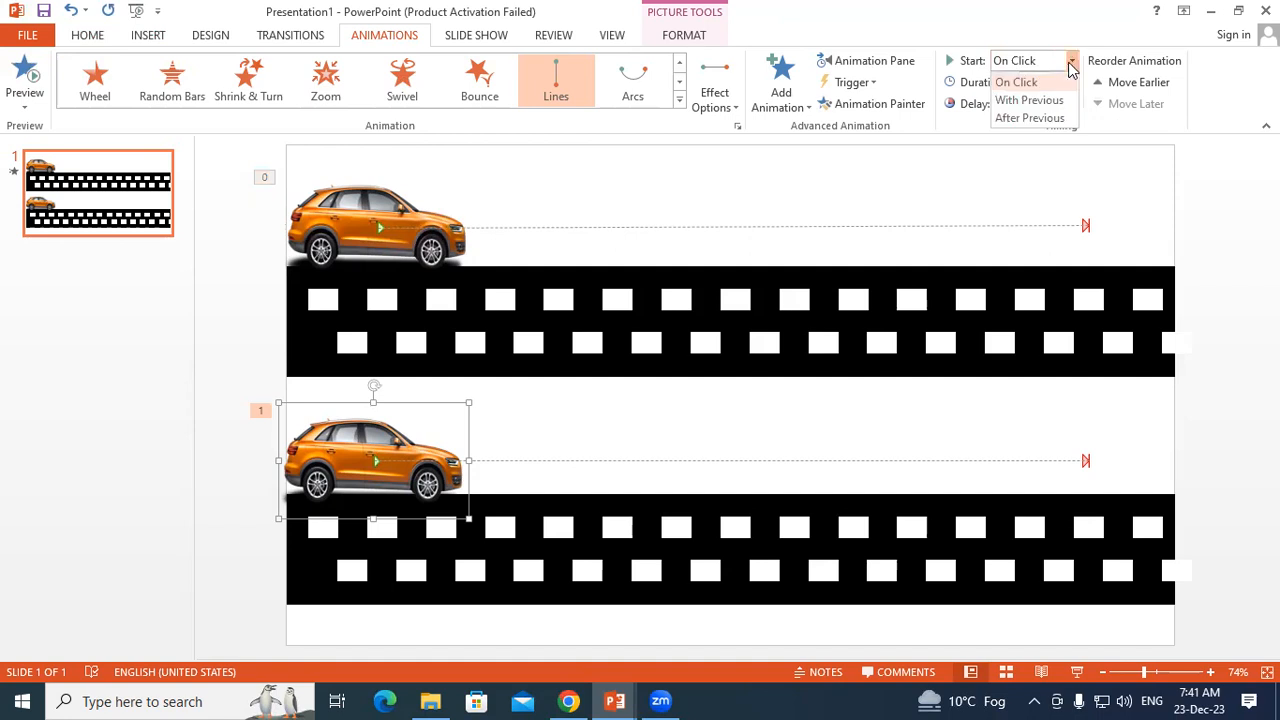
click(1030, 100)
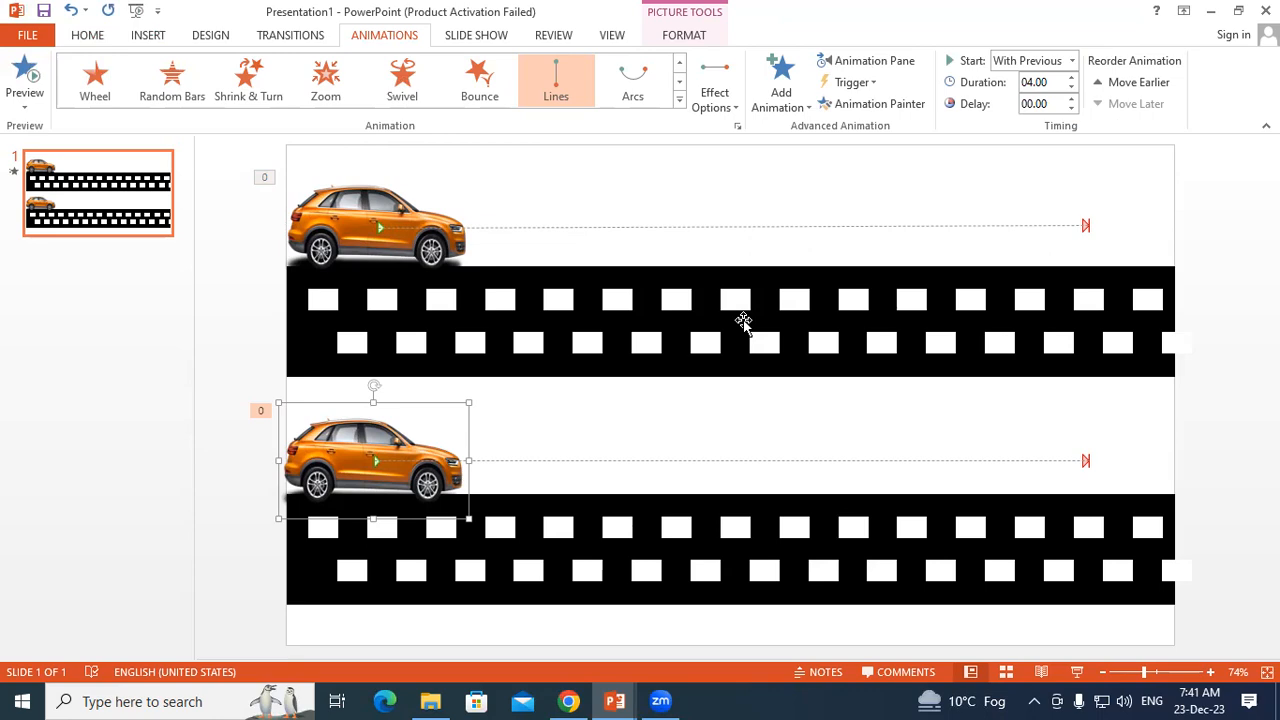
Step: Play the slide show to check that both cars drive at the same time, and return to editing
key(F5)
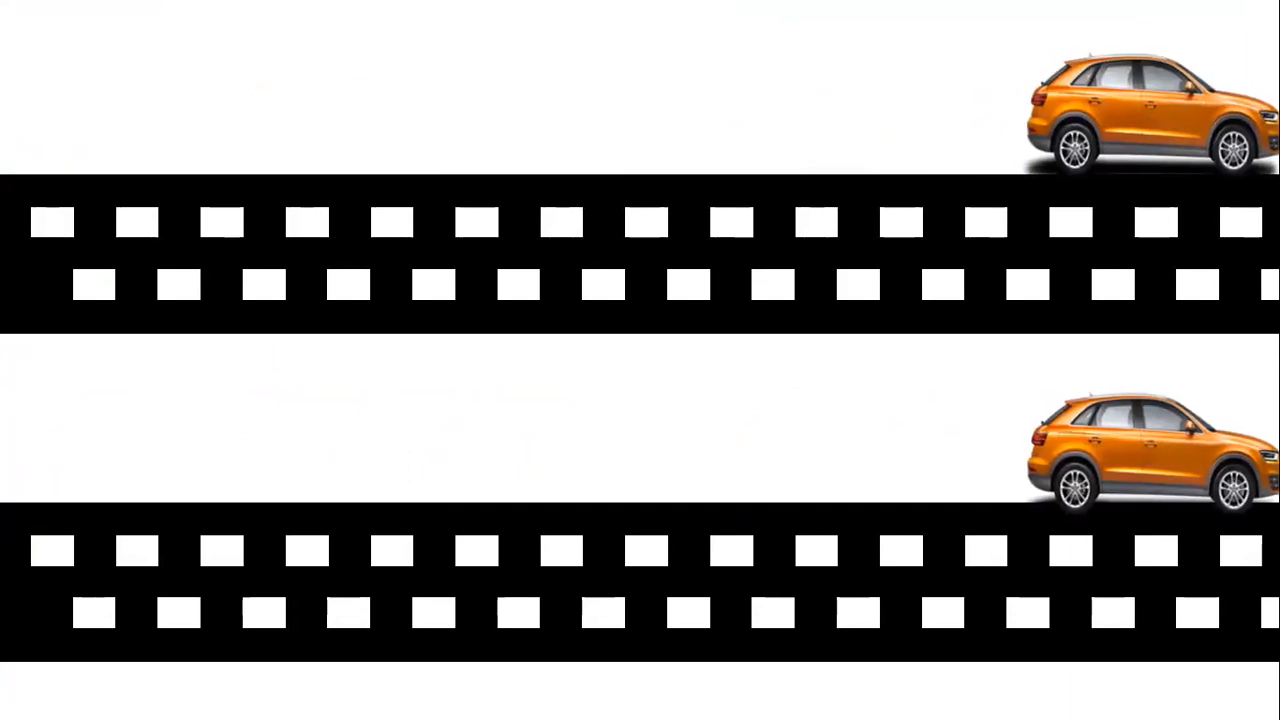
key(Escape)
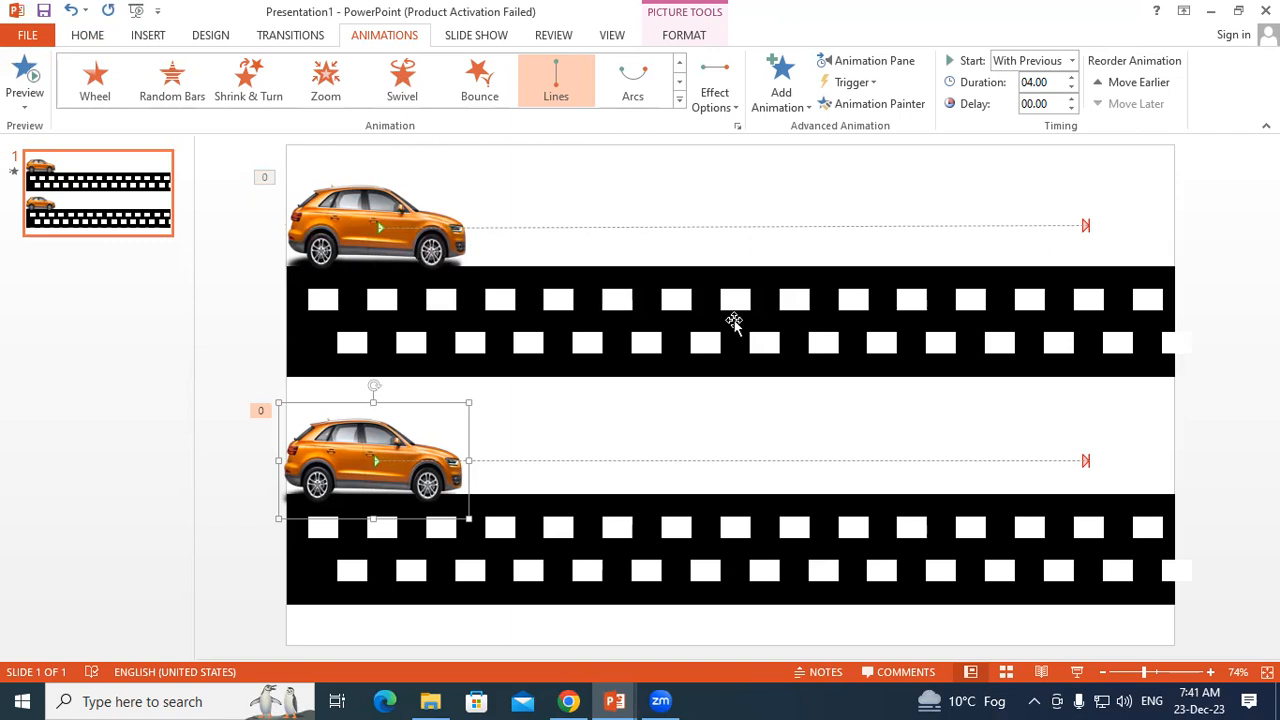
Step: Format the background of the two-car slide with a light blue linear gradient fill
click(214, 38)
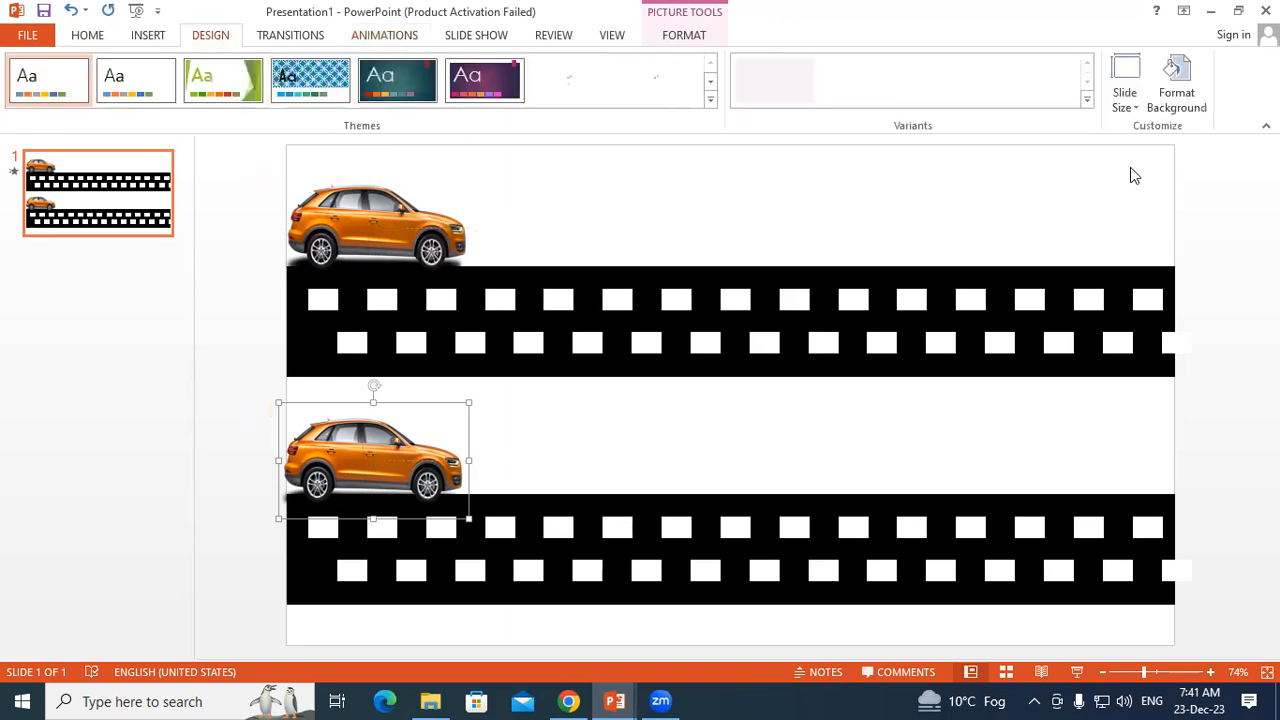
click(1177, 85)
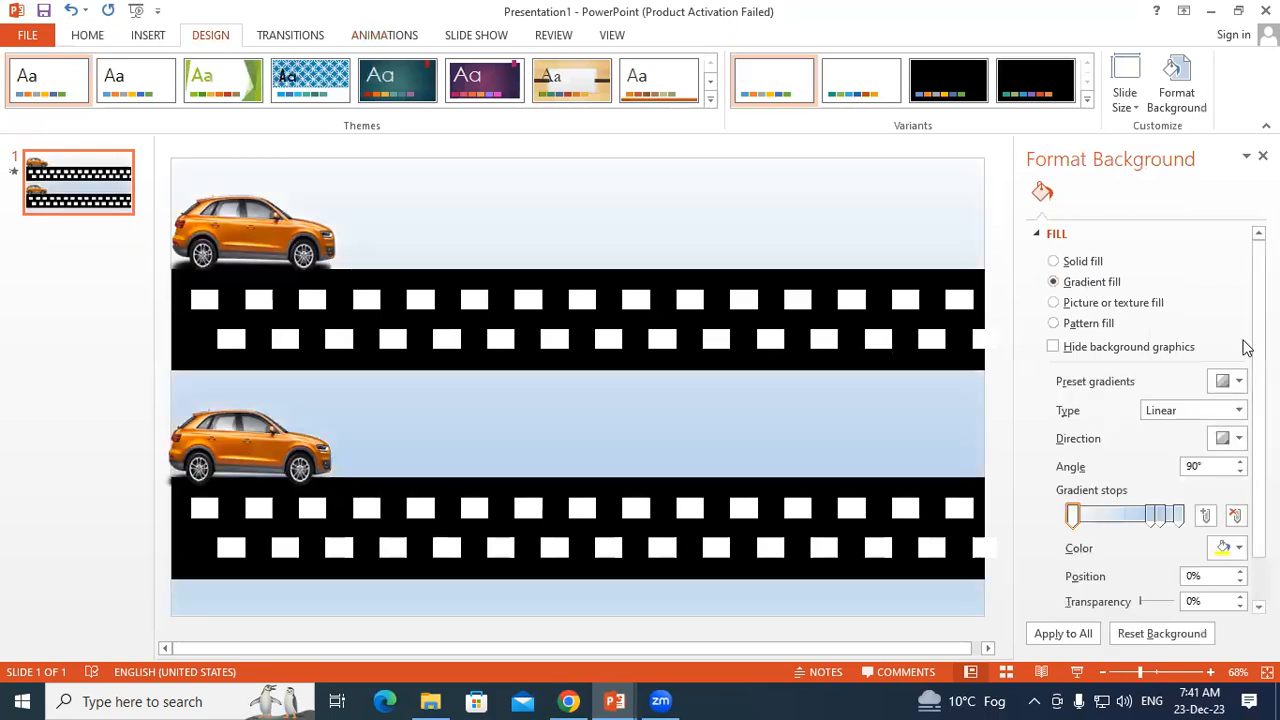
click(1263, 156)
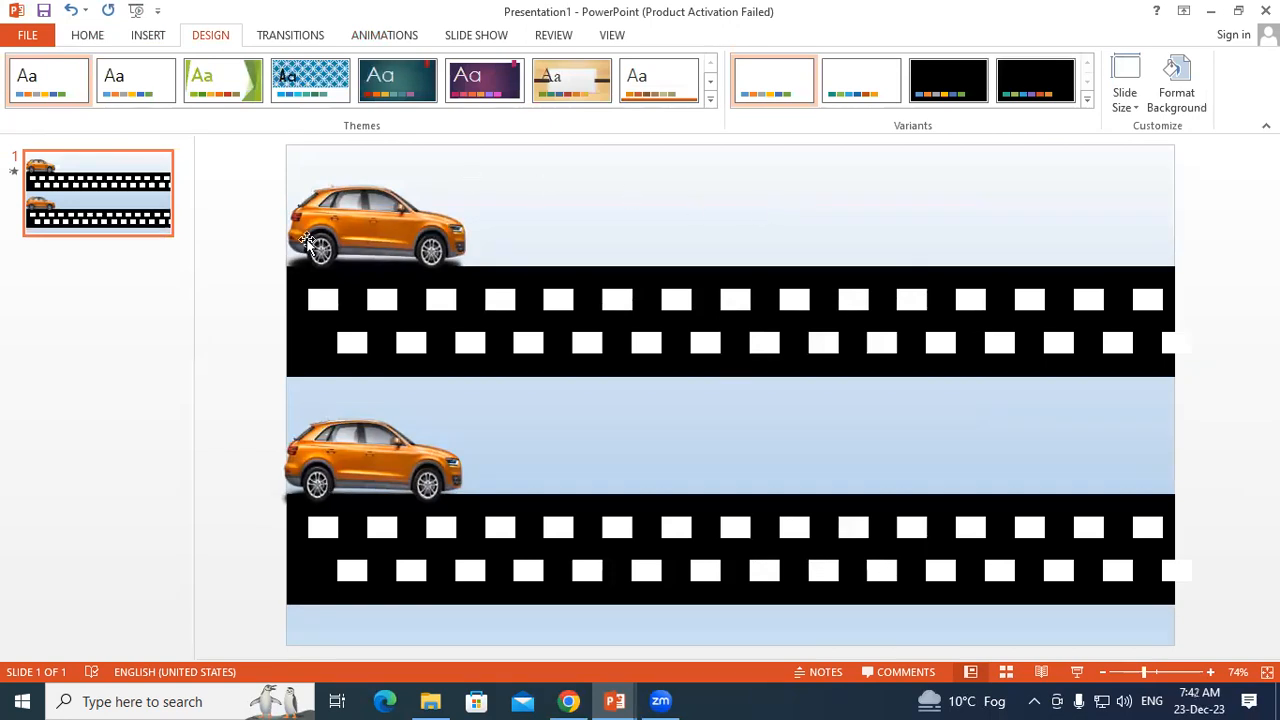
Step: Add a new blank slide after the two-car slide
right_click(100, 331)
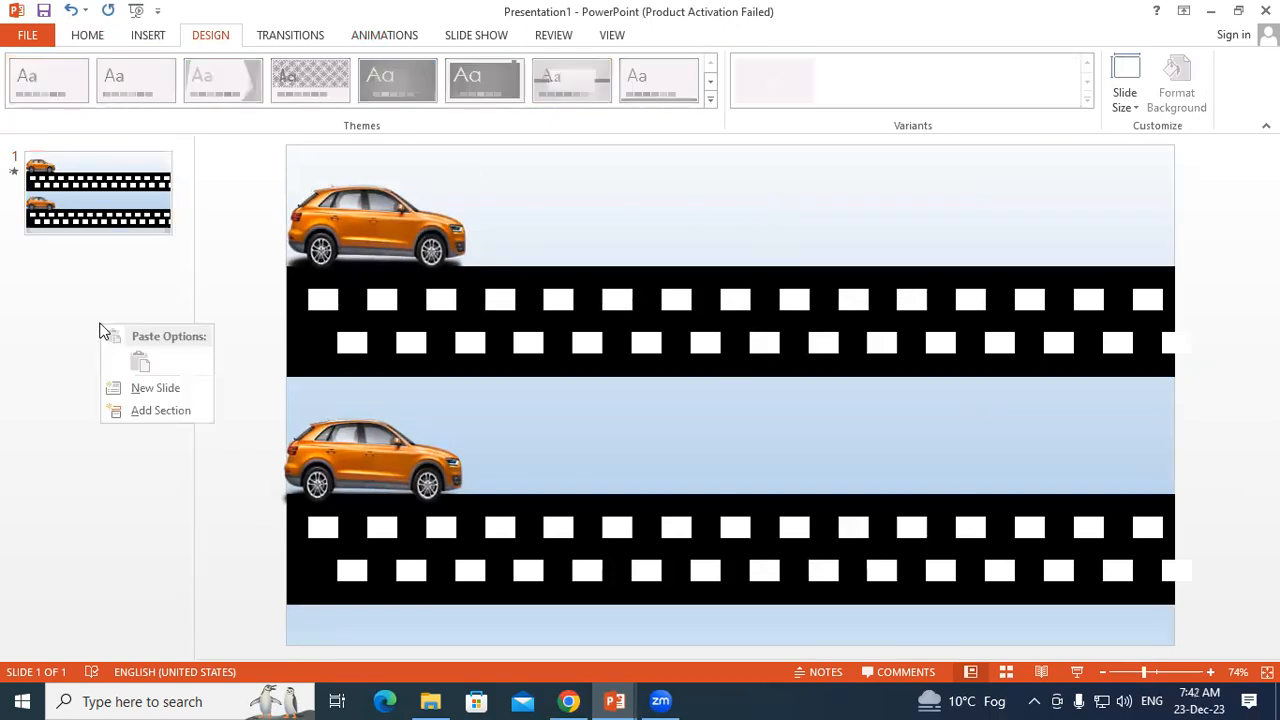
click(150, 389)
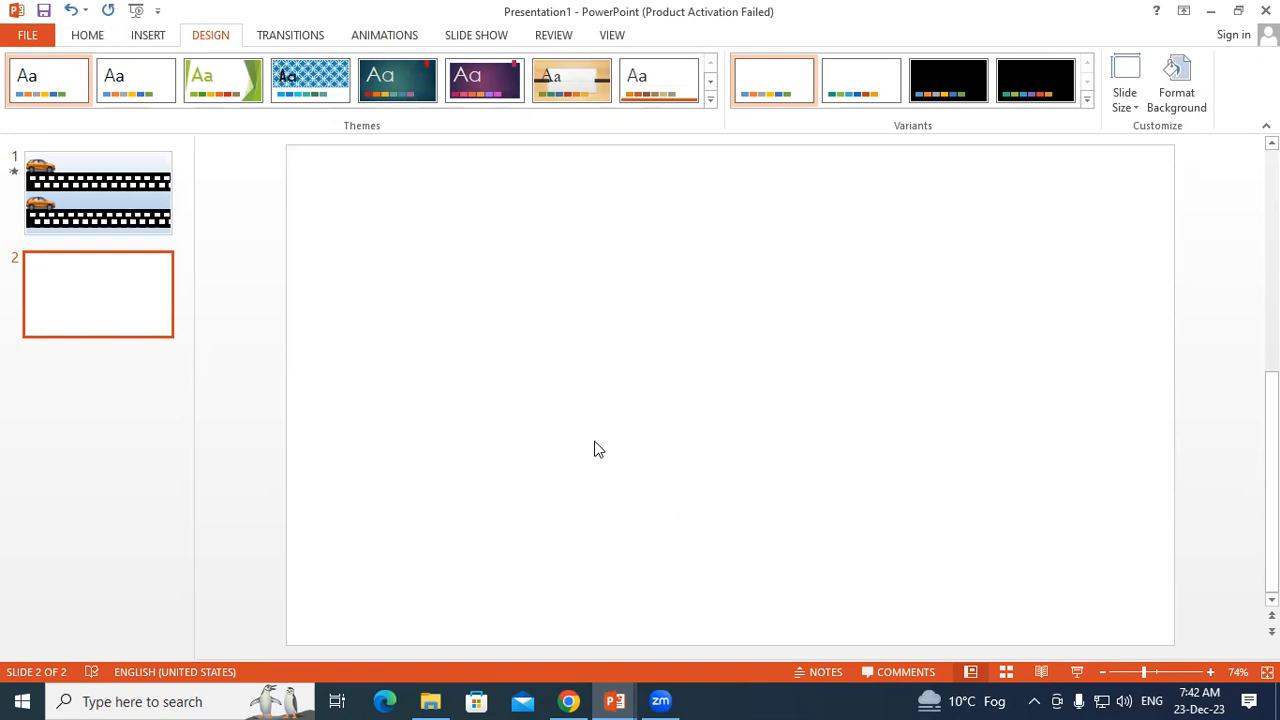
Step: Switch to Chrome and change the Google search from car png images to "runway images"
click(569, 701)
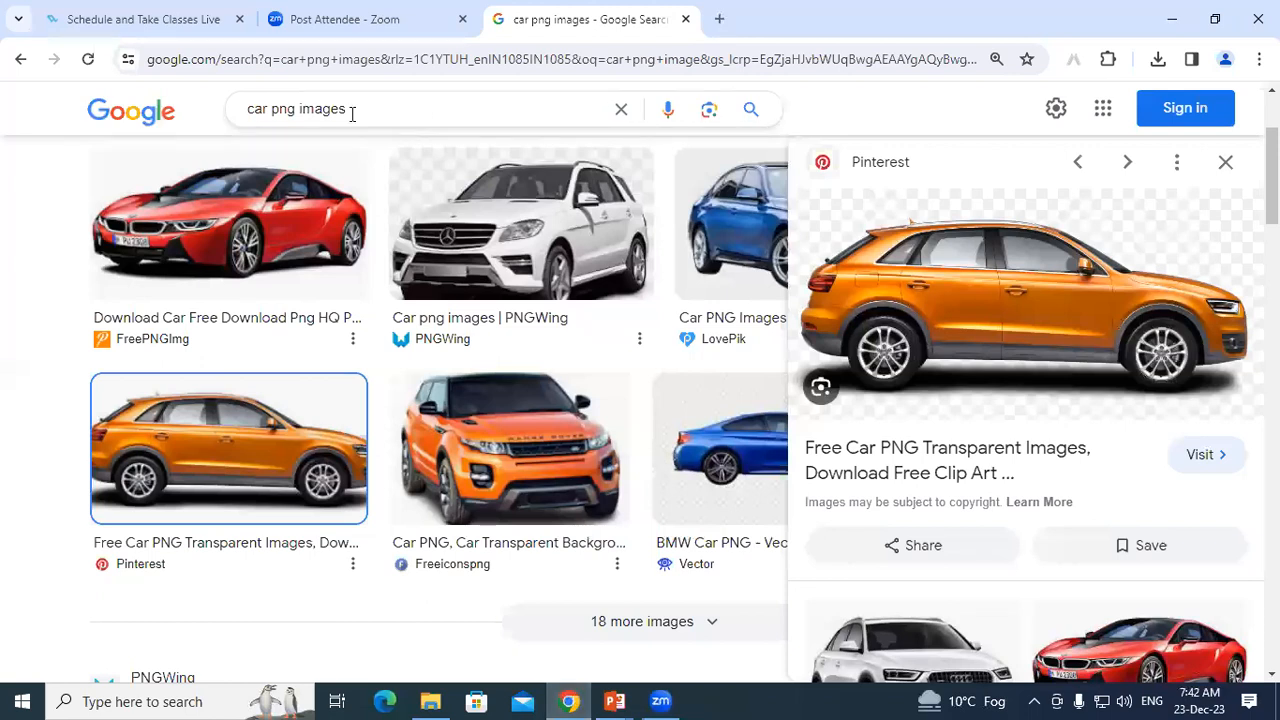
drag(292, 109, 200, 118)
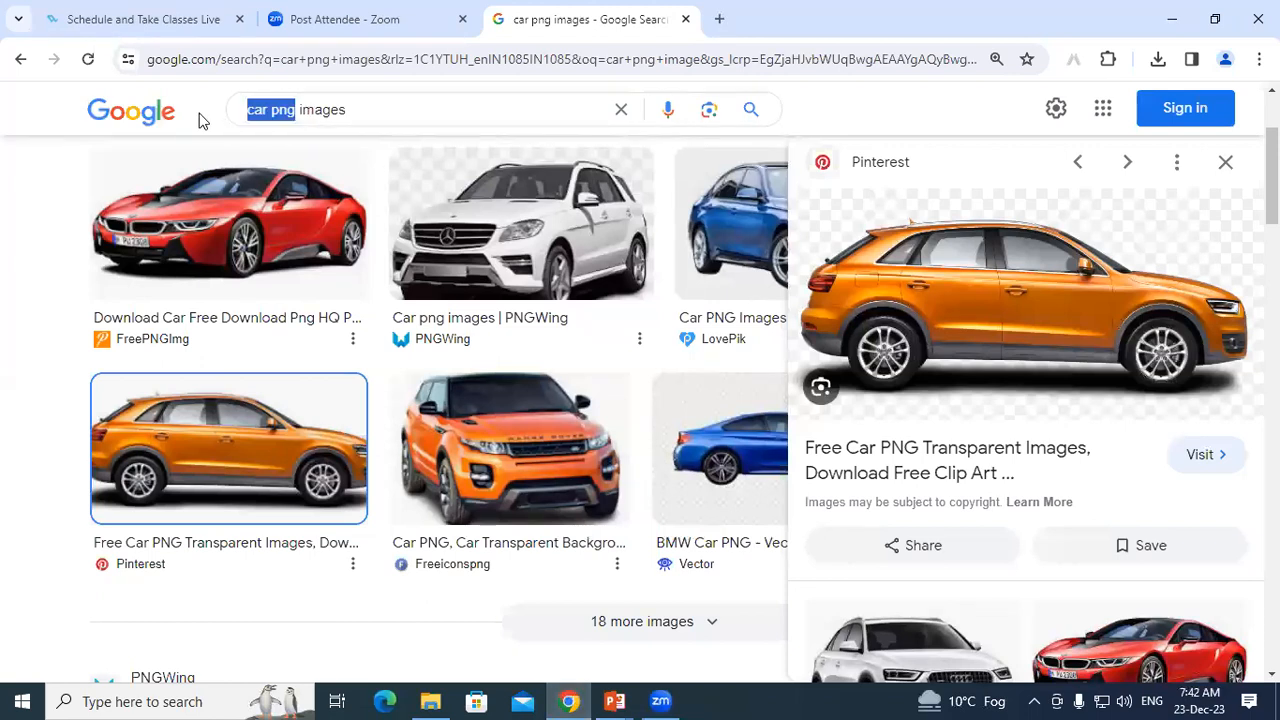
text(runway)
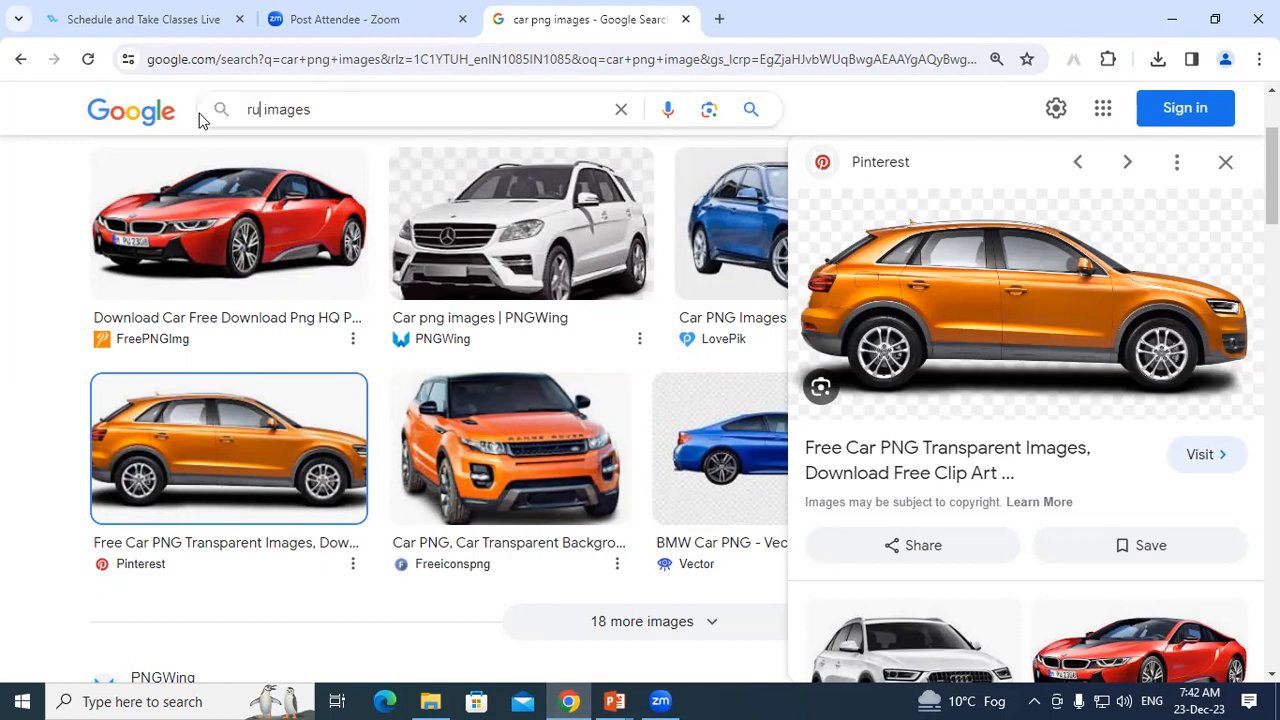
key(Return)
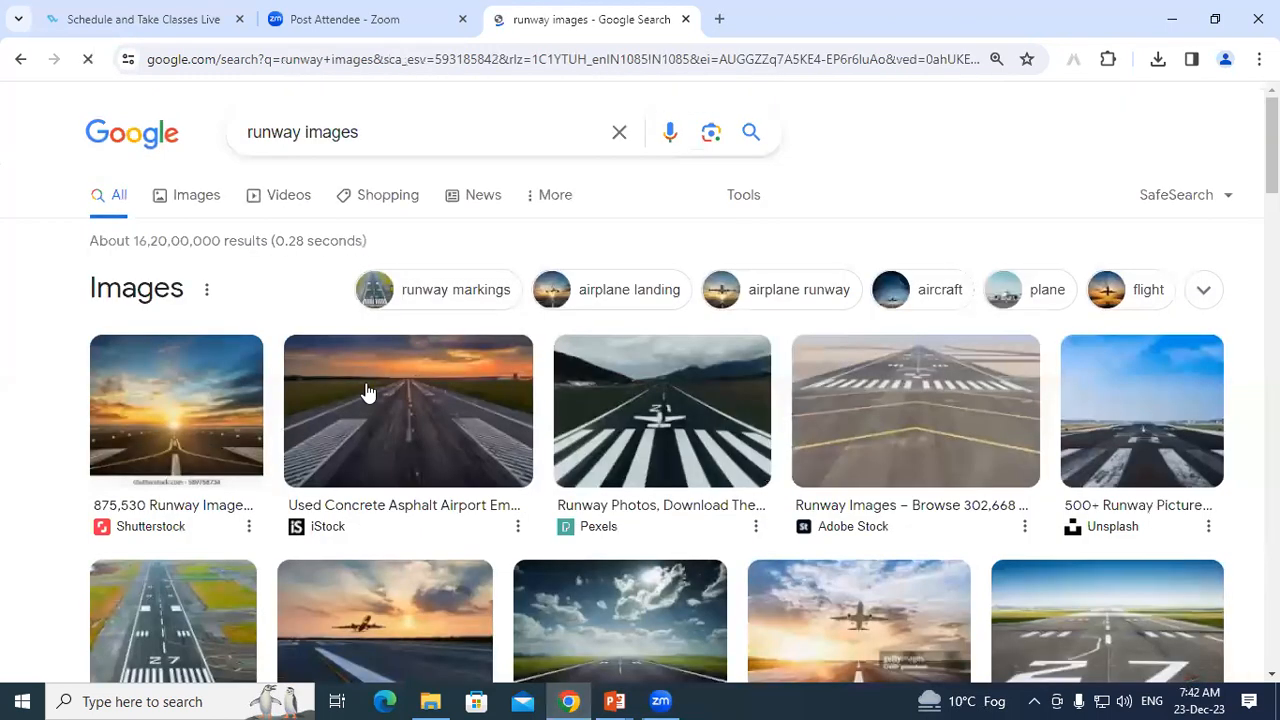
Step: Browse the runway image results for a picture suitable as a slide background
scroll(390, 396, down, 3)
scroll(392, 398, down, 1)
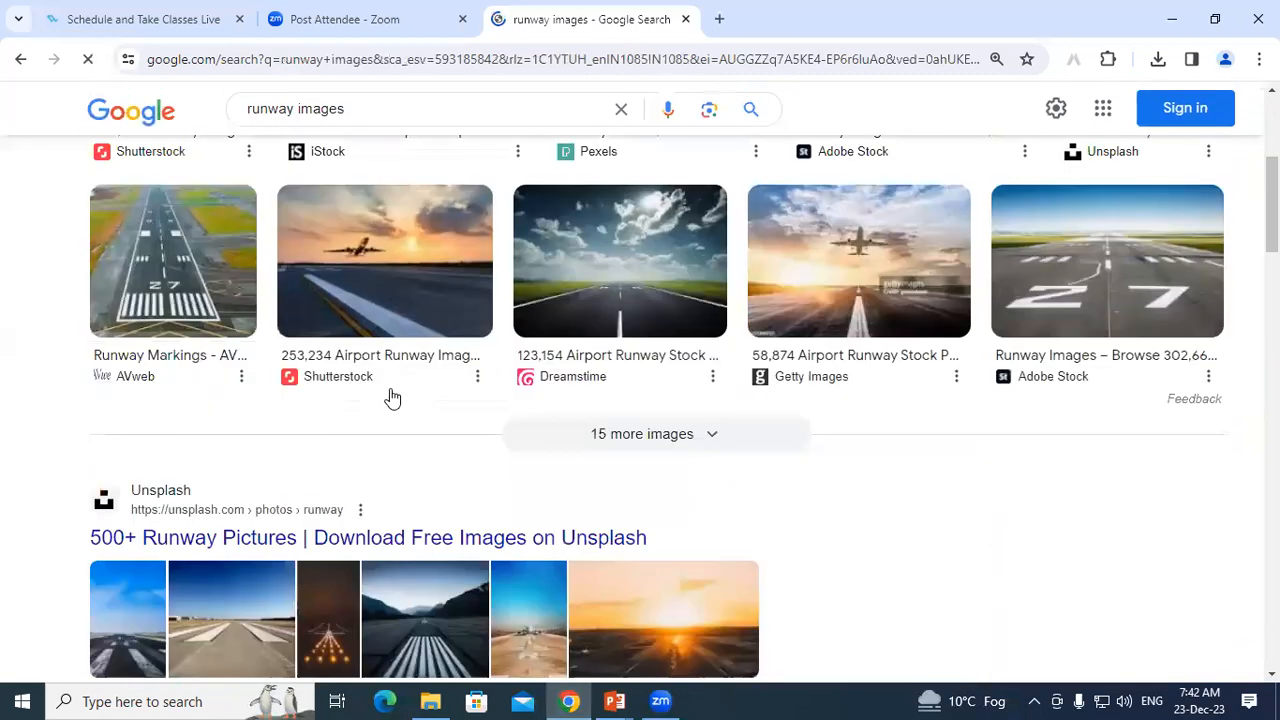
scroll(392, 398, down, 3)
scroll(392, 398, up, 7)
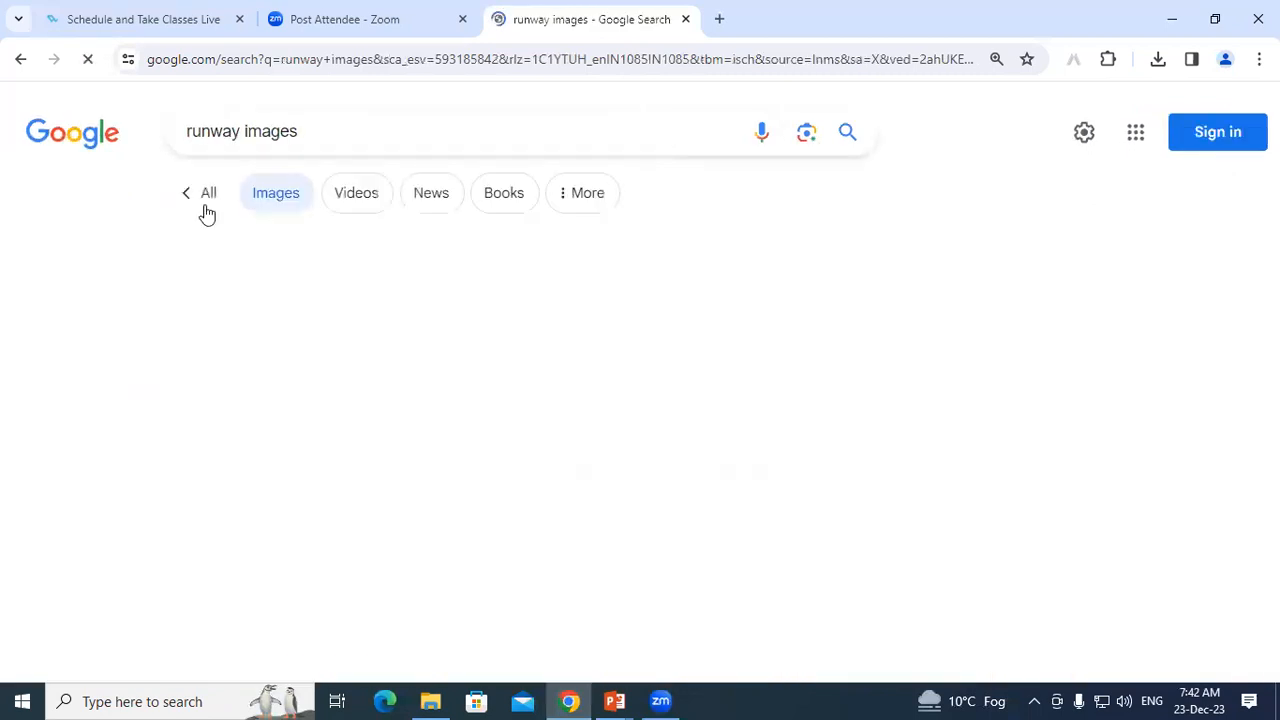
scroll(571, 466, down, 2)
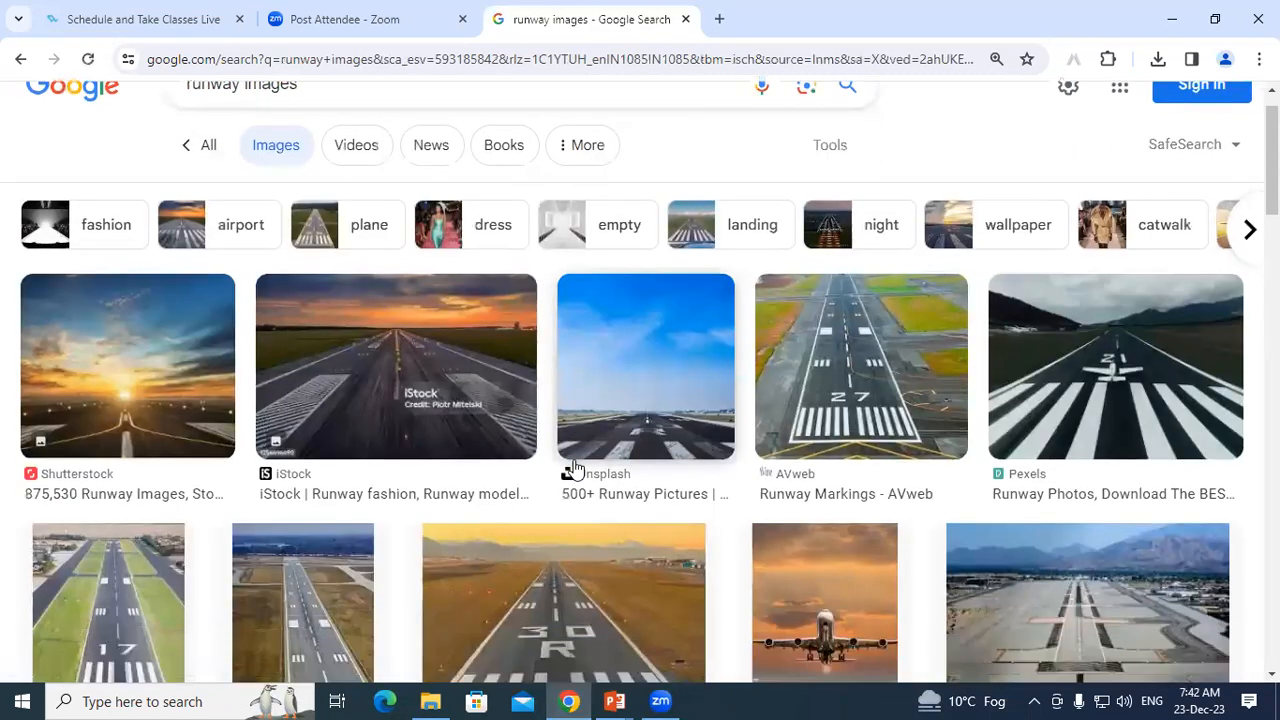
scroll(575, 470, down, 5)
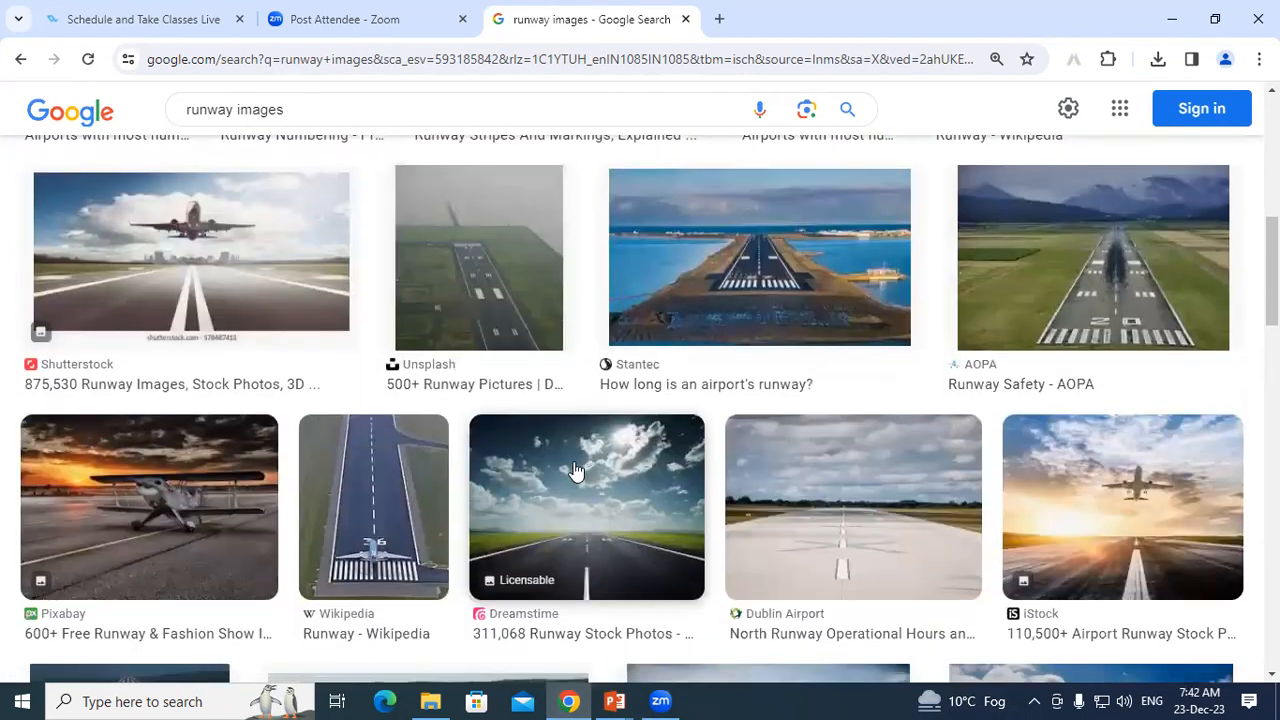
scroll(575, 470, down, 1)
scroll(575, 470, down, 3)
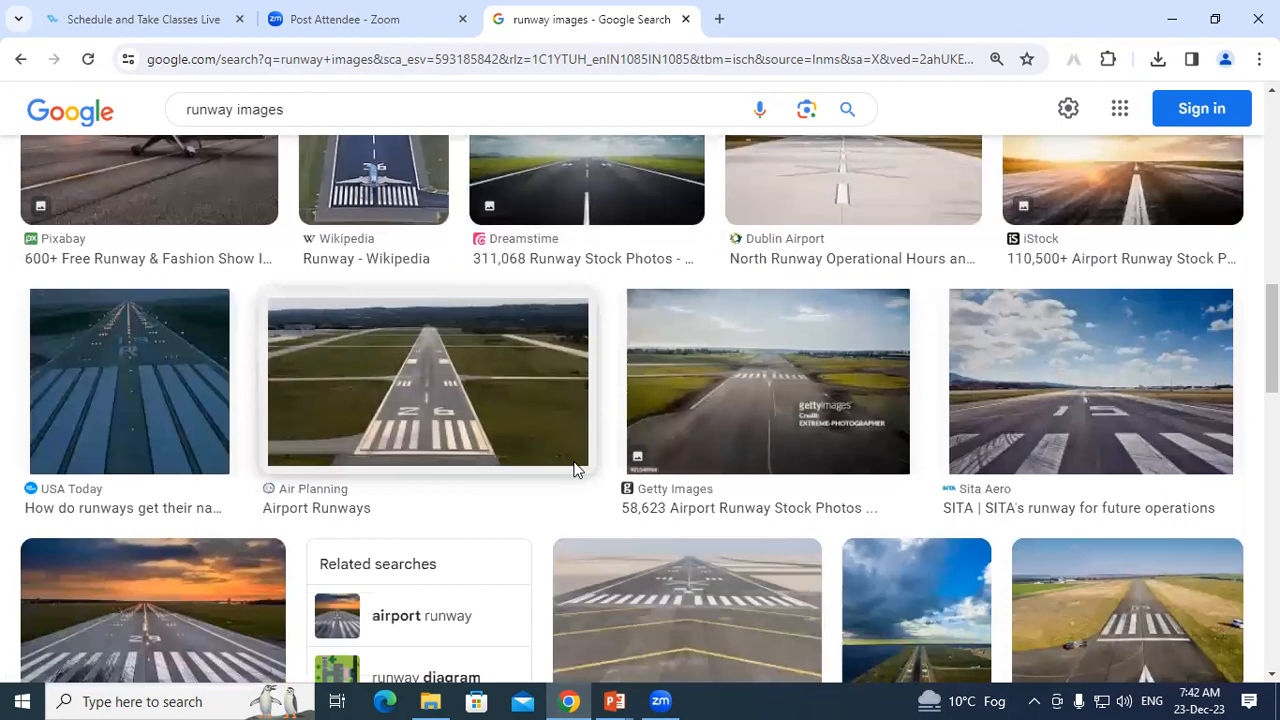
scroll(575, 470, down, 6)
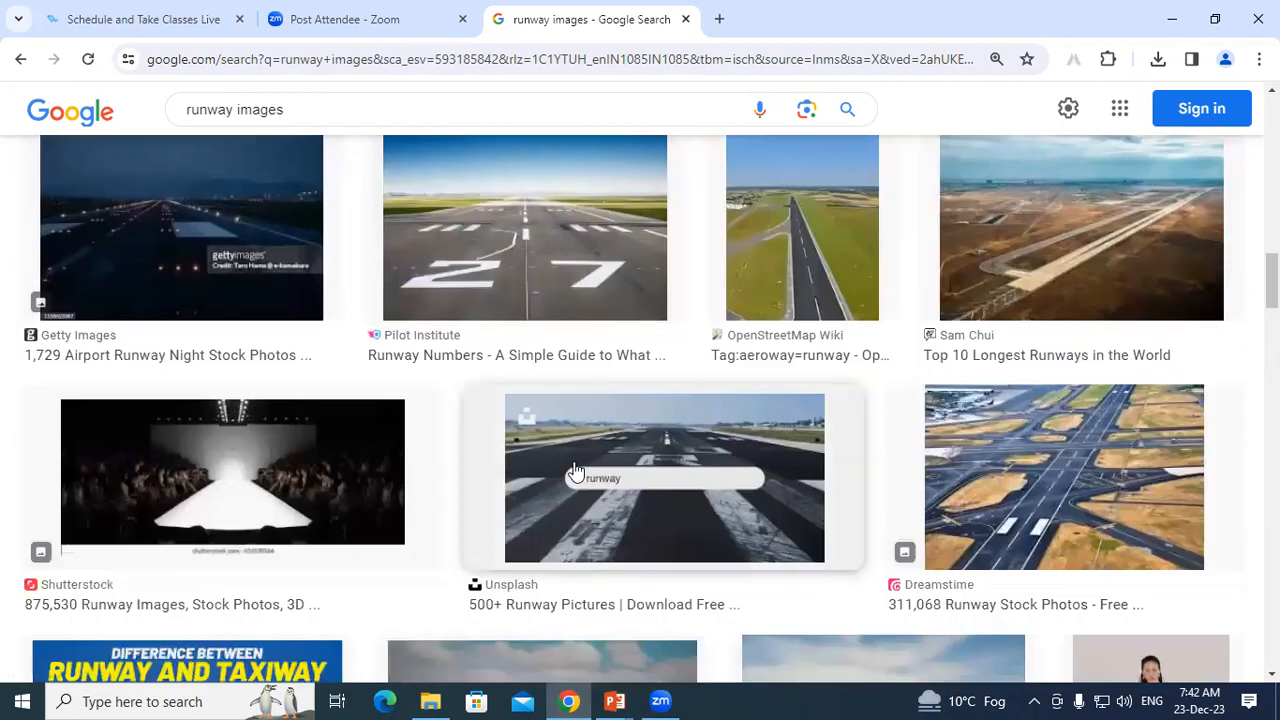
scroll(575, 470, down, 6)
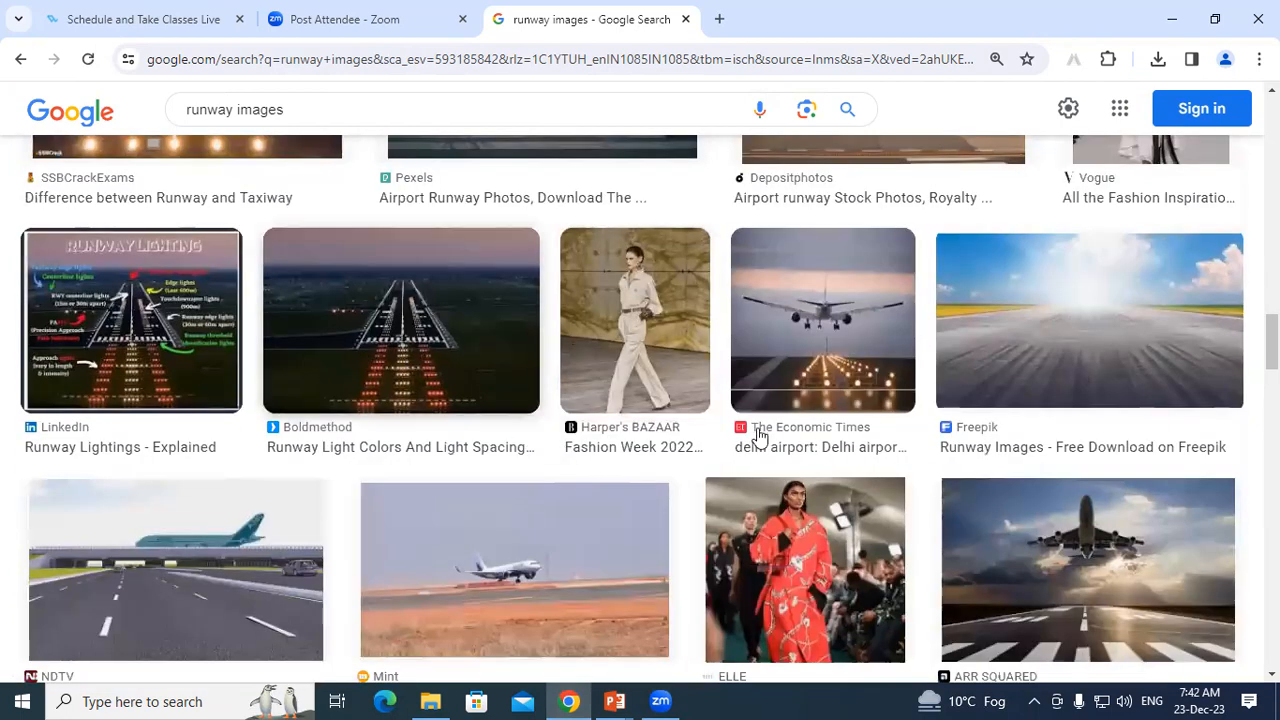
scroll(758, 435, down, 3)
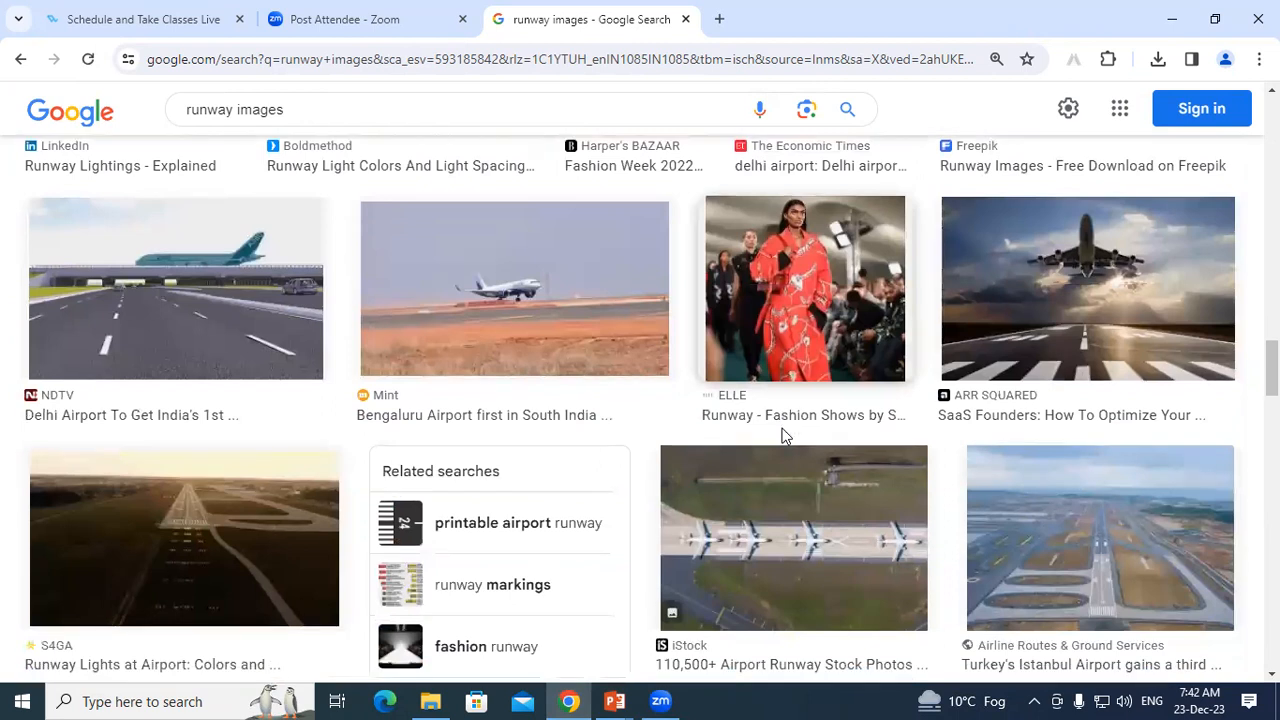
scroll(783, 435, down, 2)
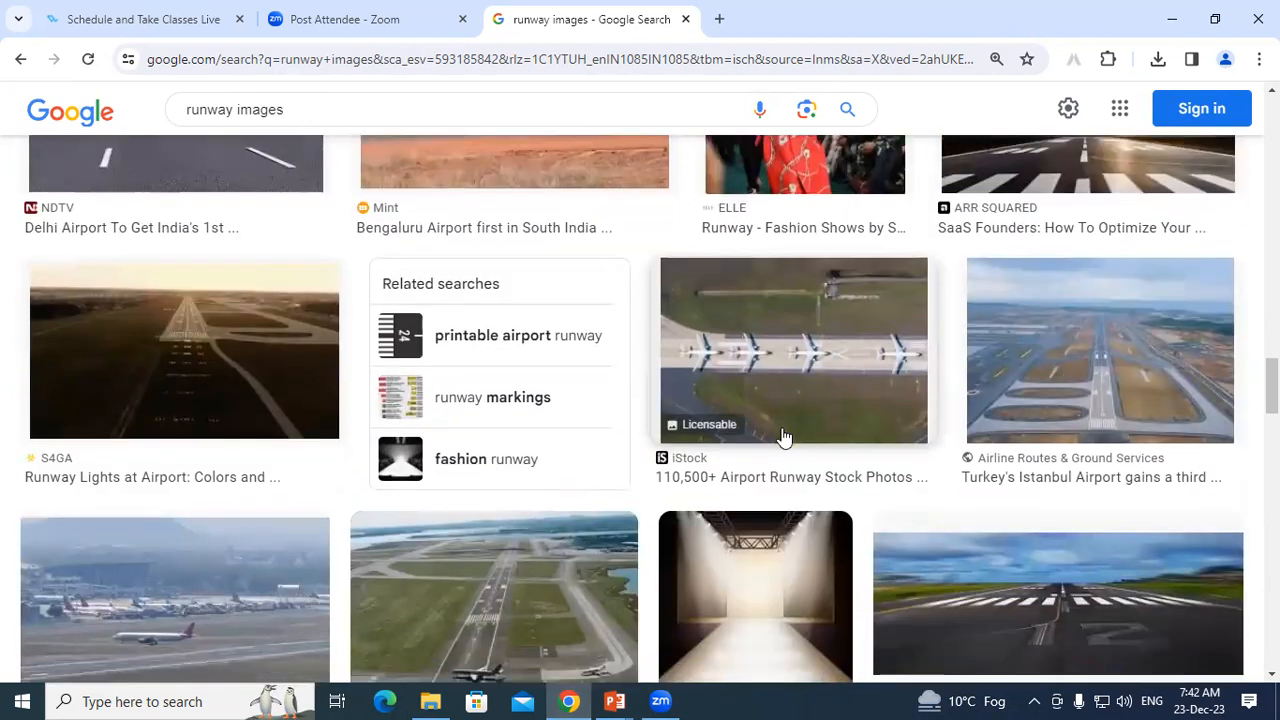
scroll(783, 435, down, 5)
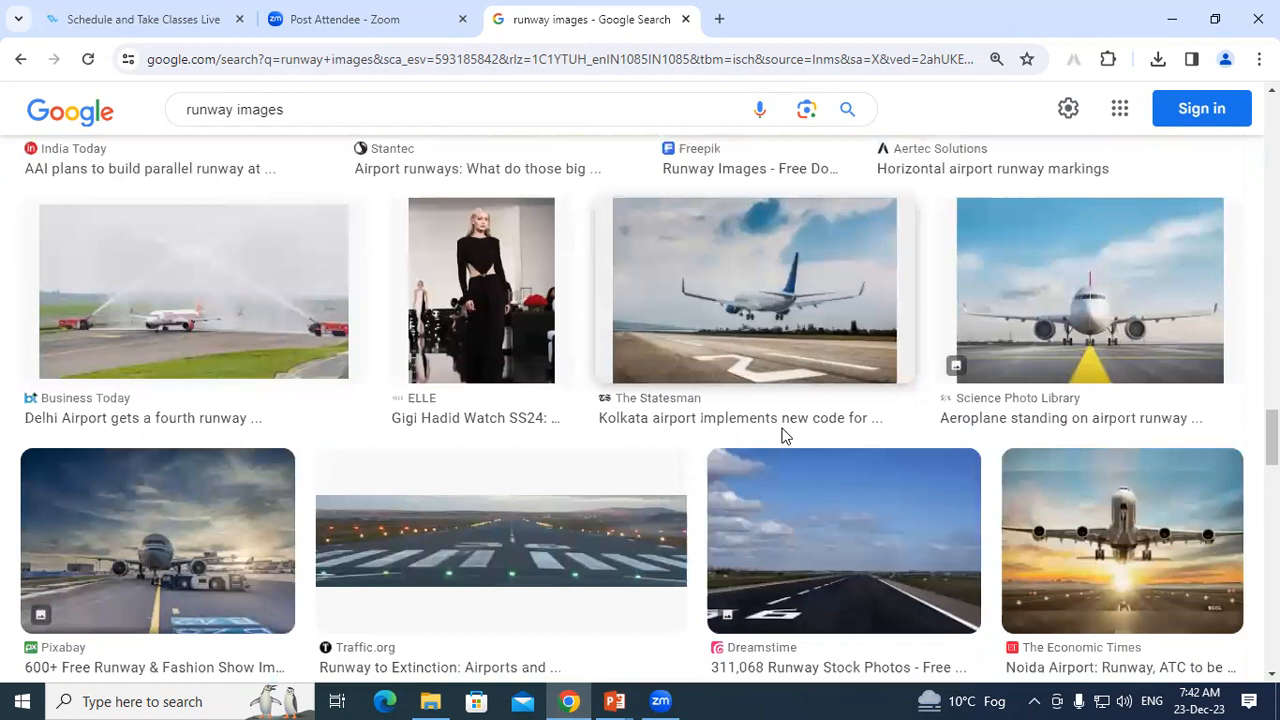
scroll(783, 436, down, 3)
drag(500, 214, 827, 458)
scroll(827, 458, down, 6)
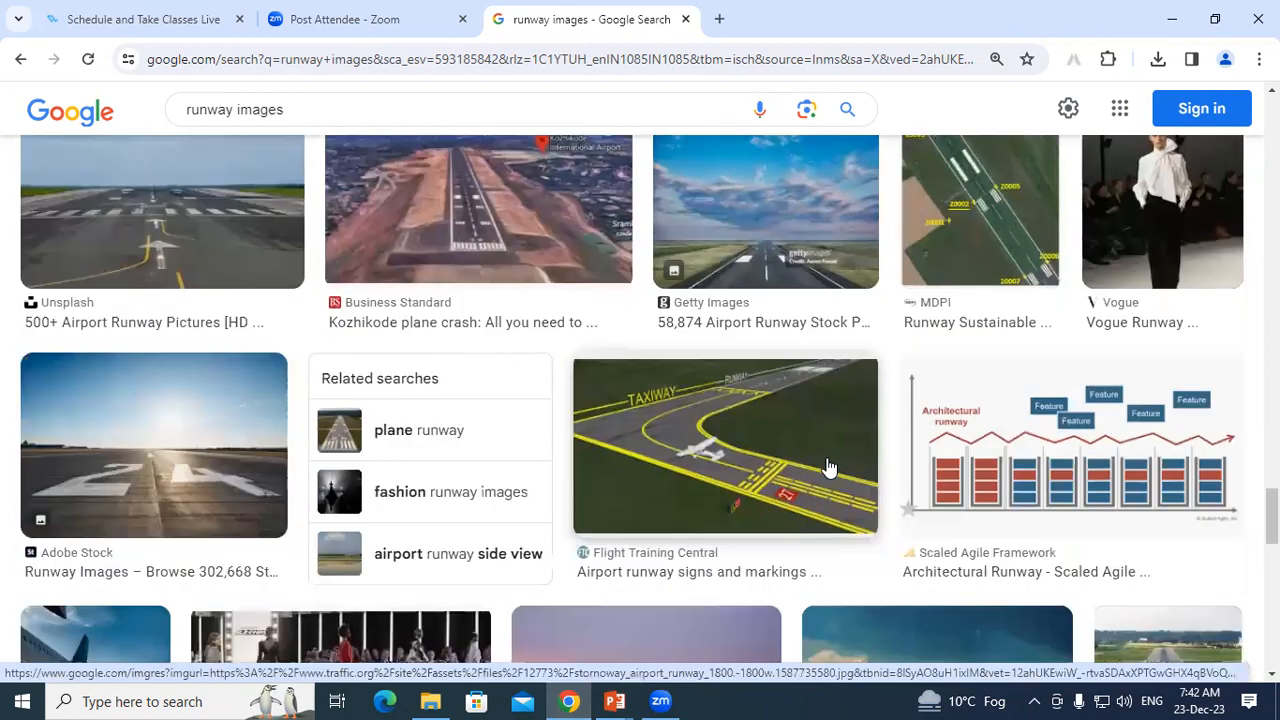
click(776, 224)
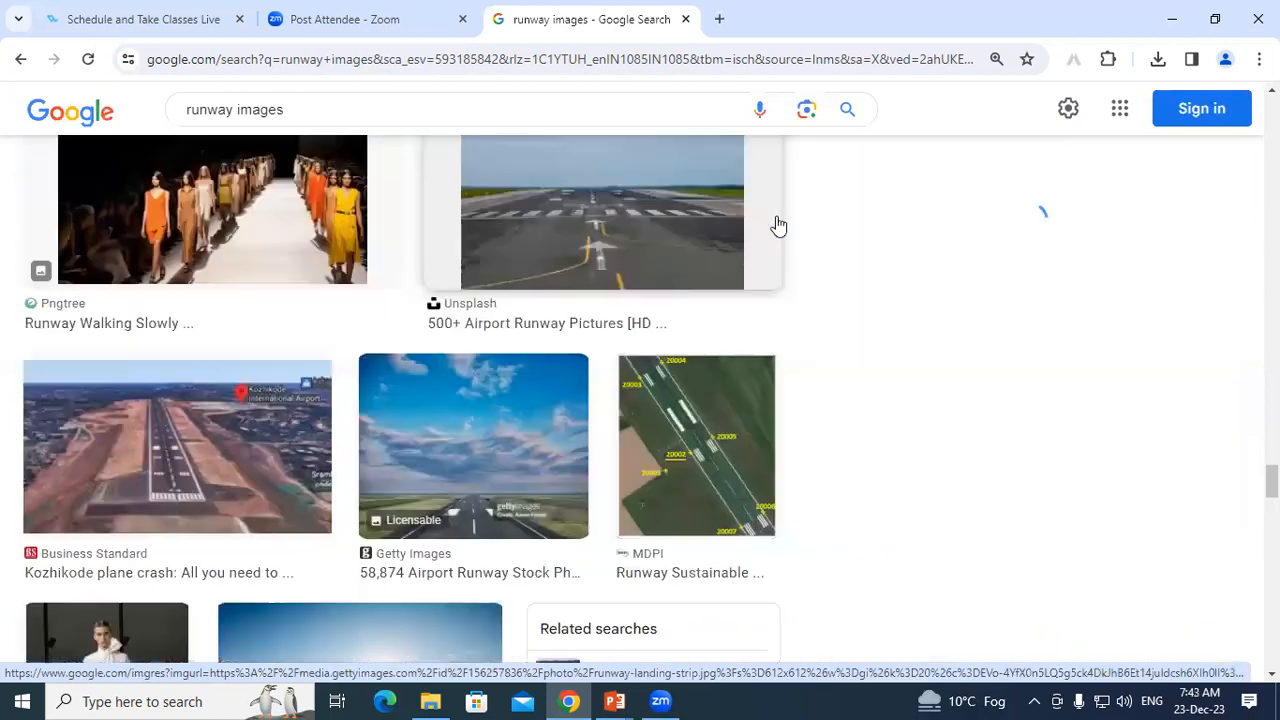
click(1193, 179)
scroll(289, 510, down, 6)
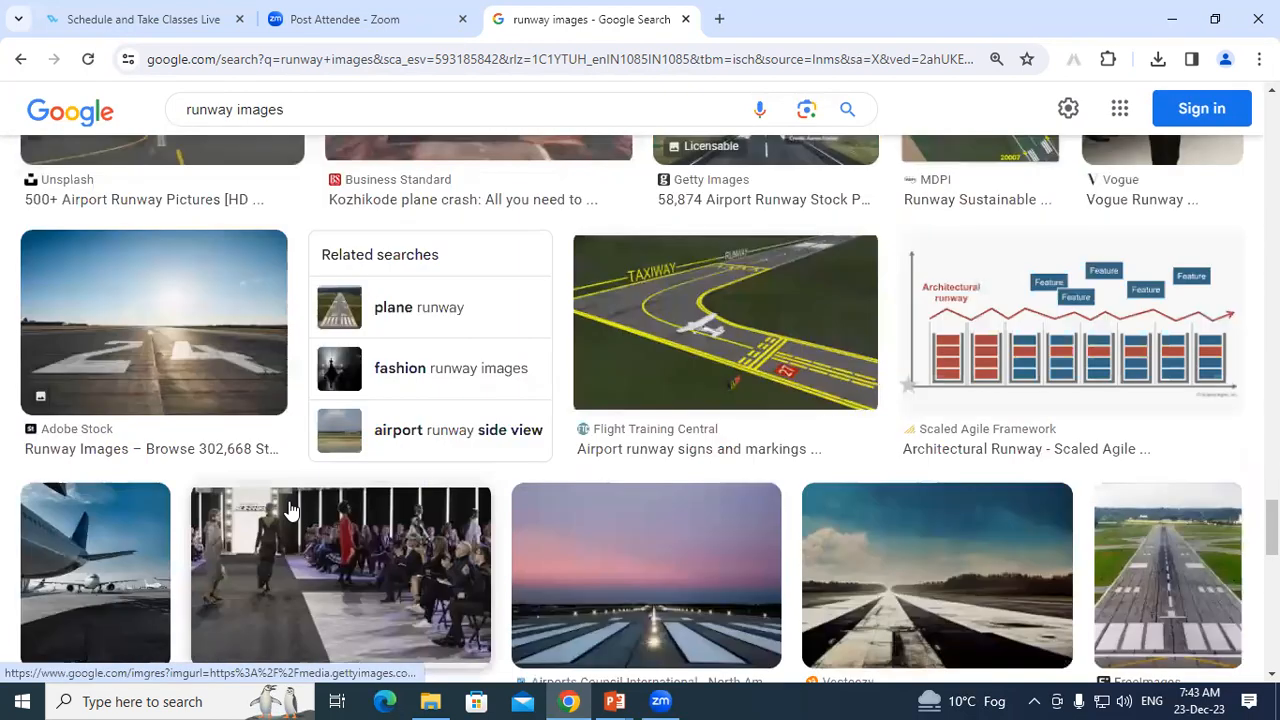
scroll(289, 510, down, 5)
scroll(291, 508, down, 3)
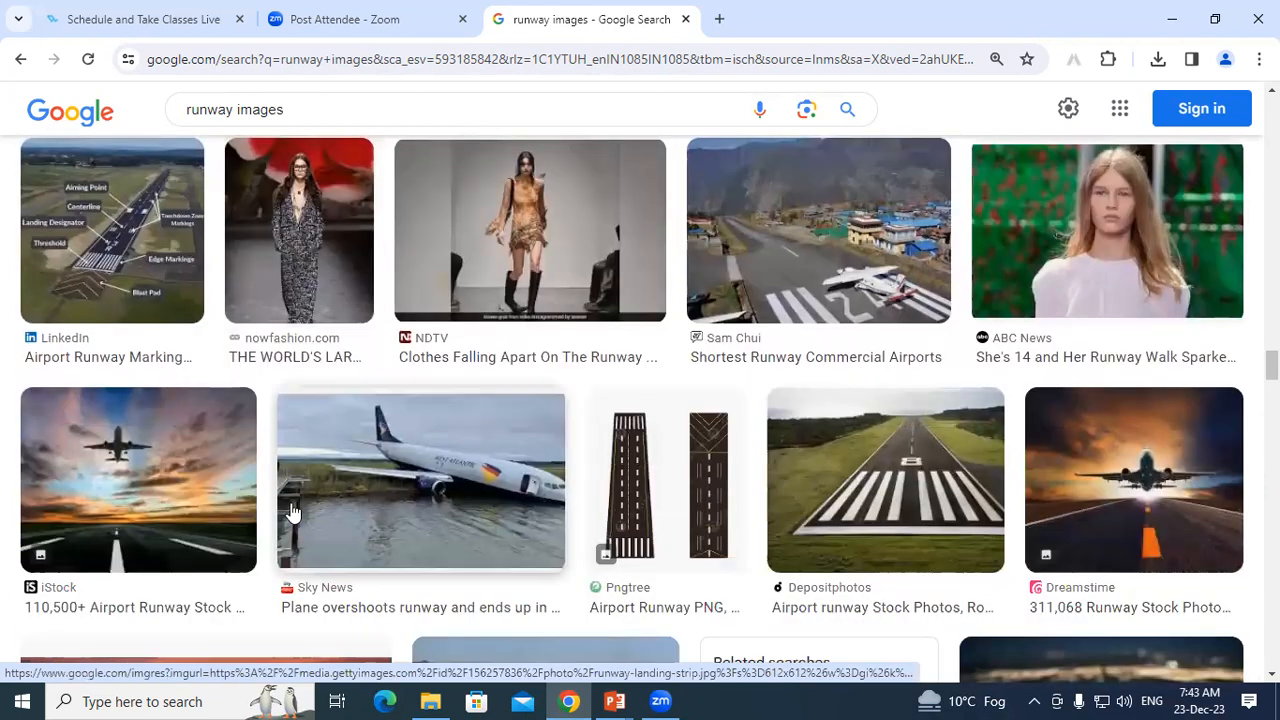
scroll(291, 510, down, 3)
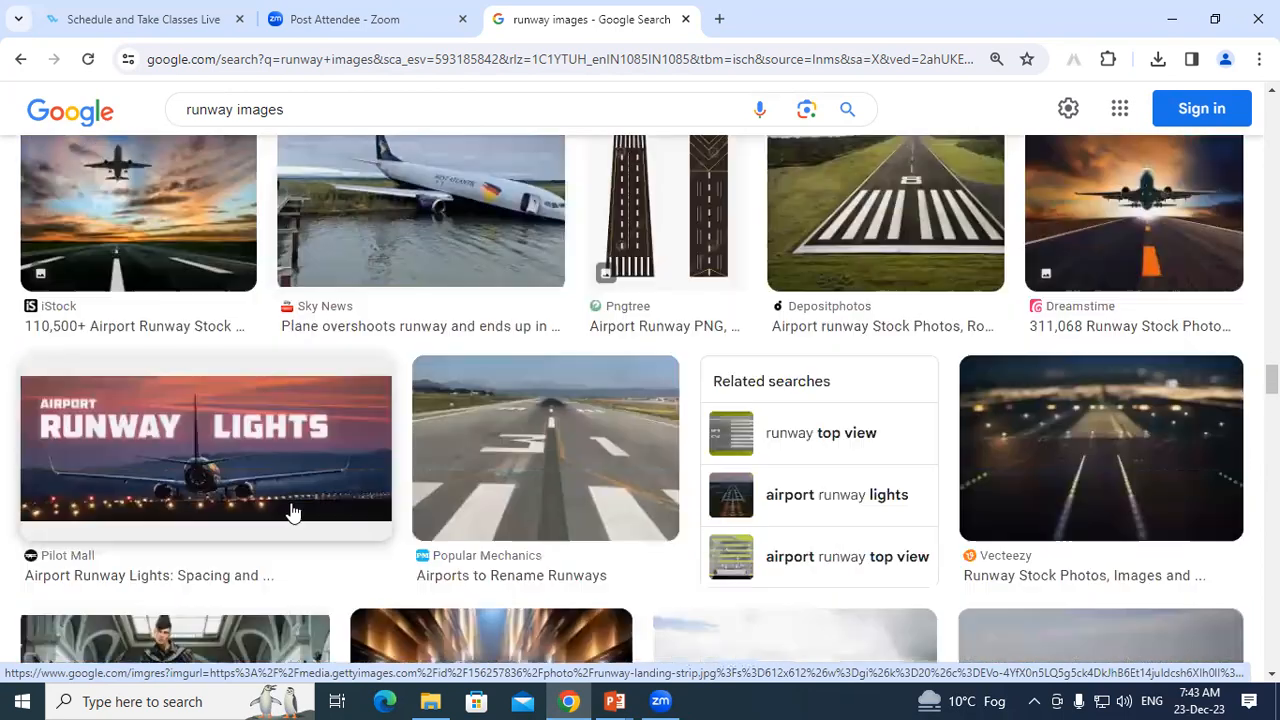
scroll(291, 511, up, 15)
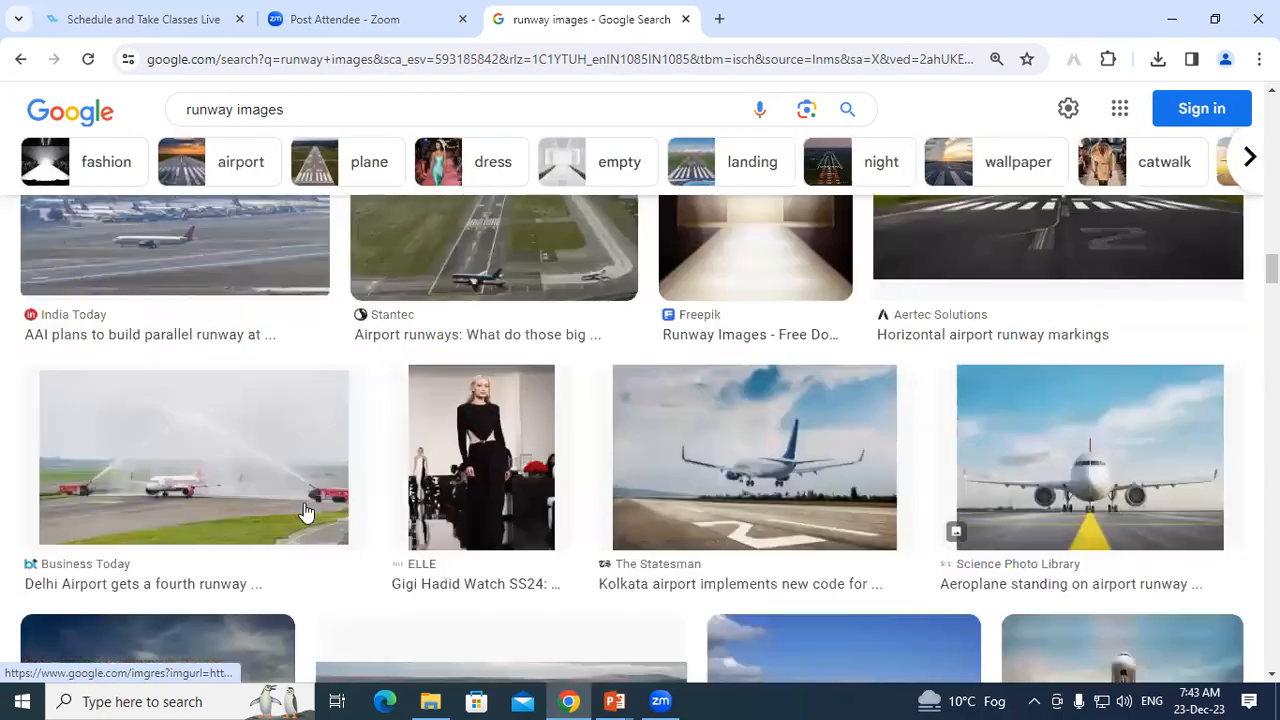
scroll(316, 512, up, 3)
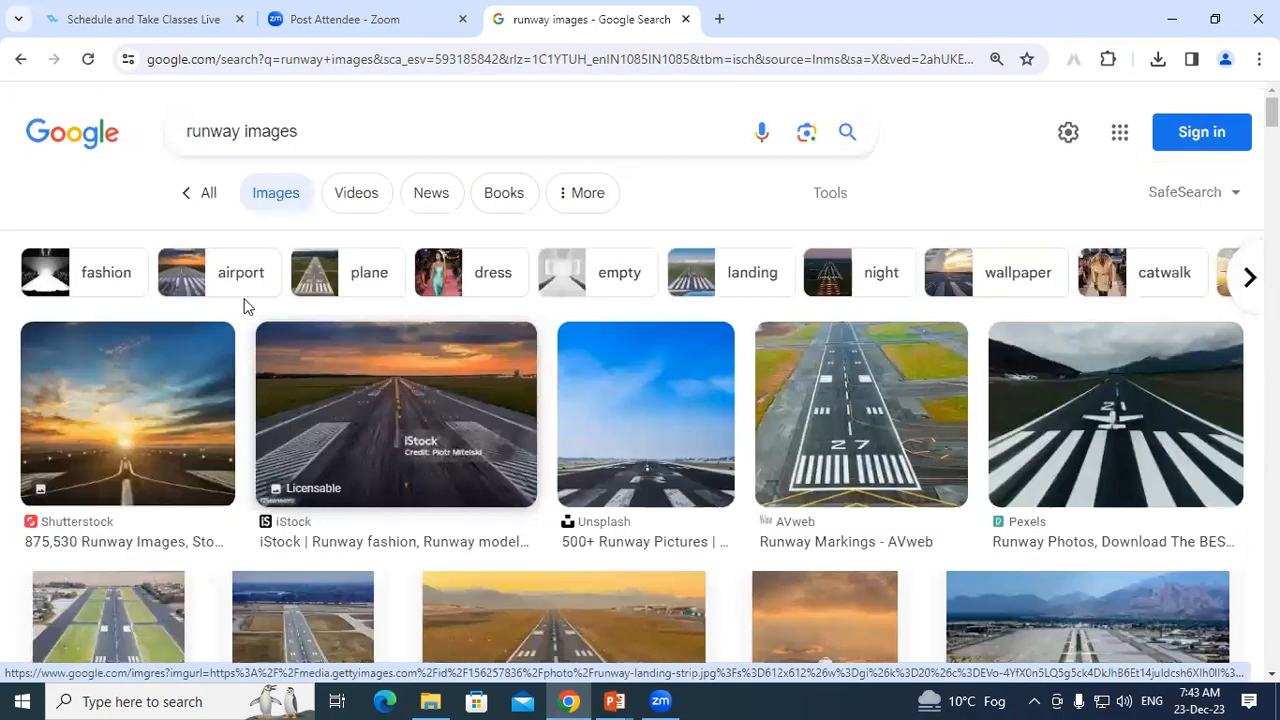
Step: Filter the images by airport and save the Pilot Institute runway picture to the Music folder as The-Essential-Guide-to-Airport-Markings in JPEG format
click(204, 276)
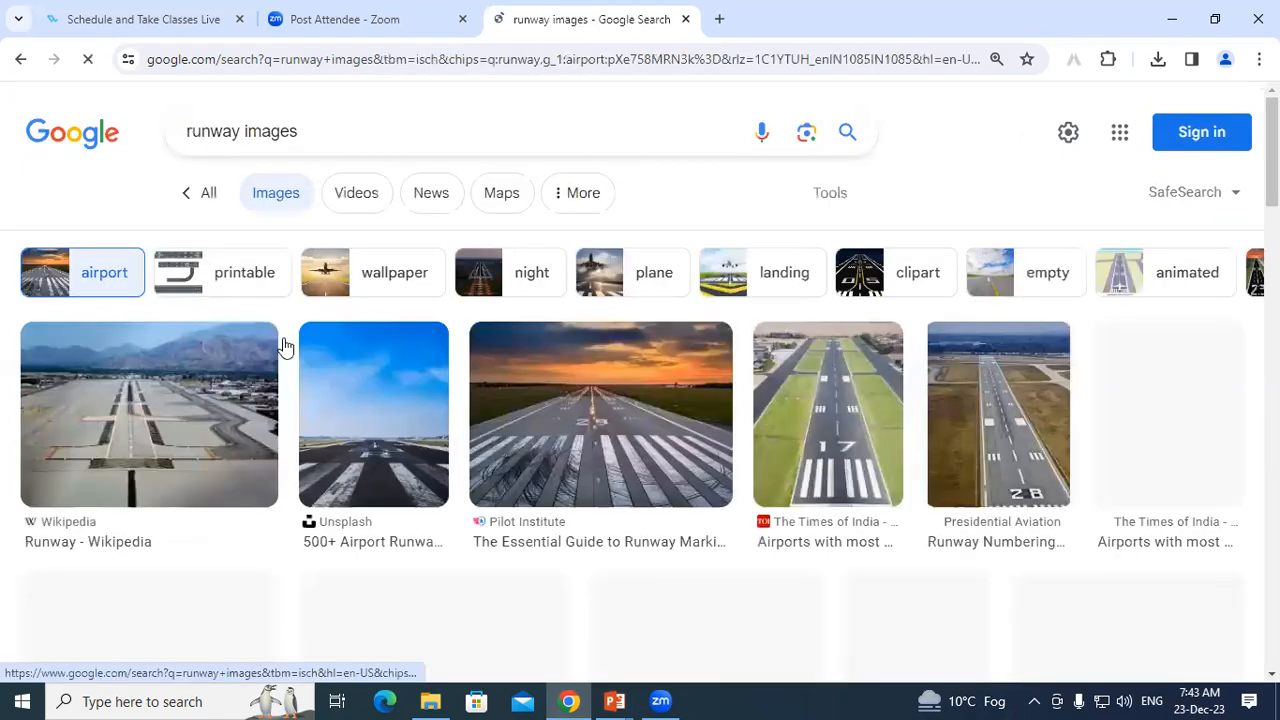
click(576, 430)
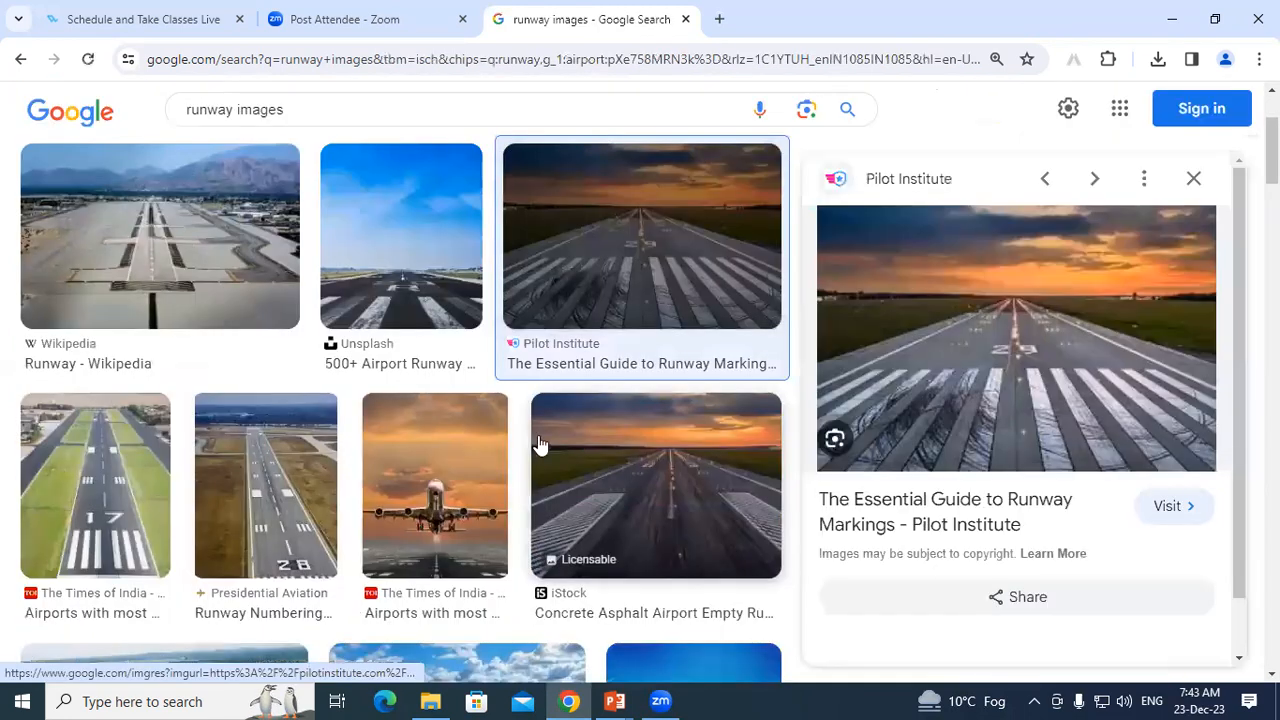
right_click(952, 309)
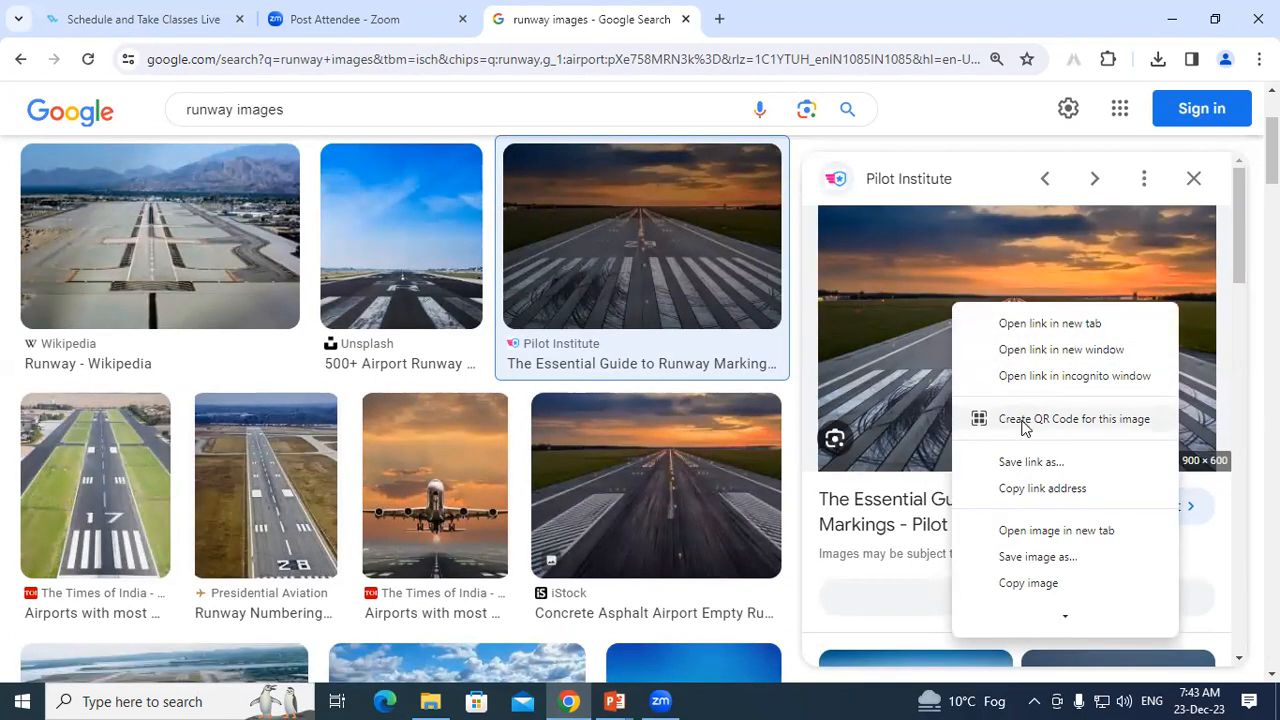
click(1037, 557)
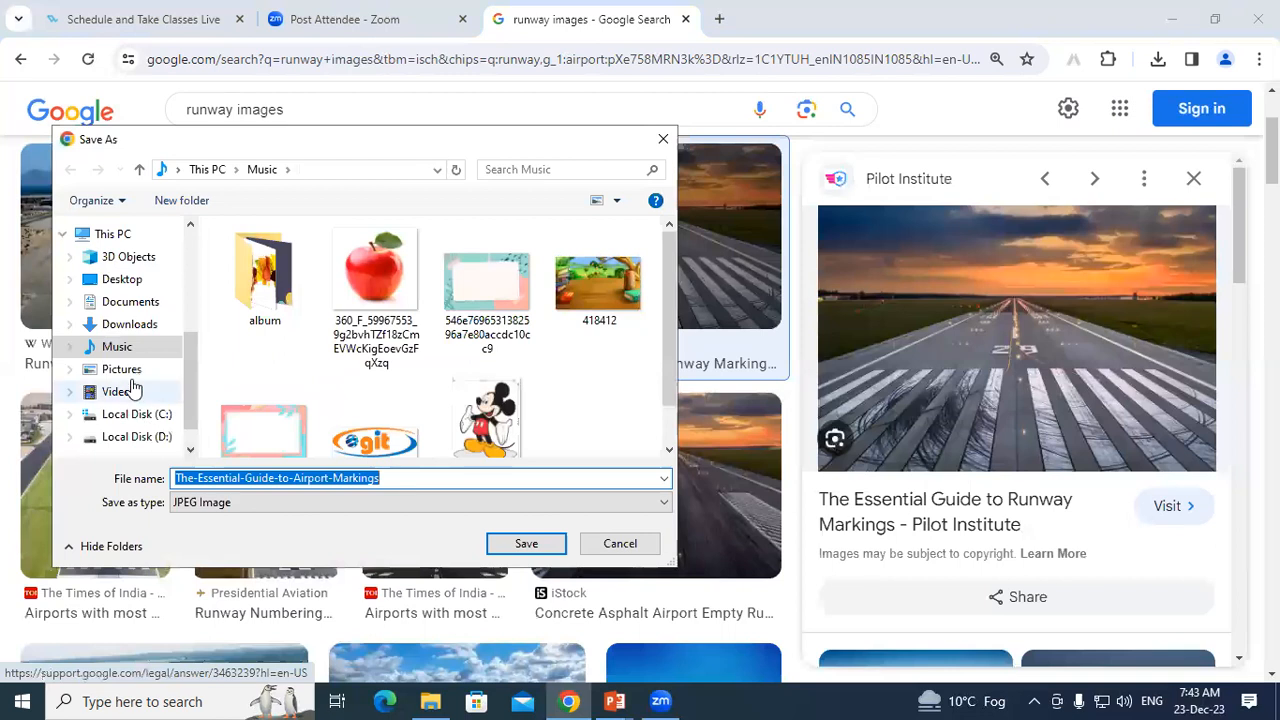
click(522, 543)
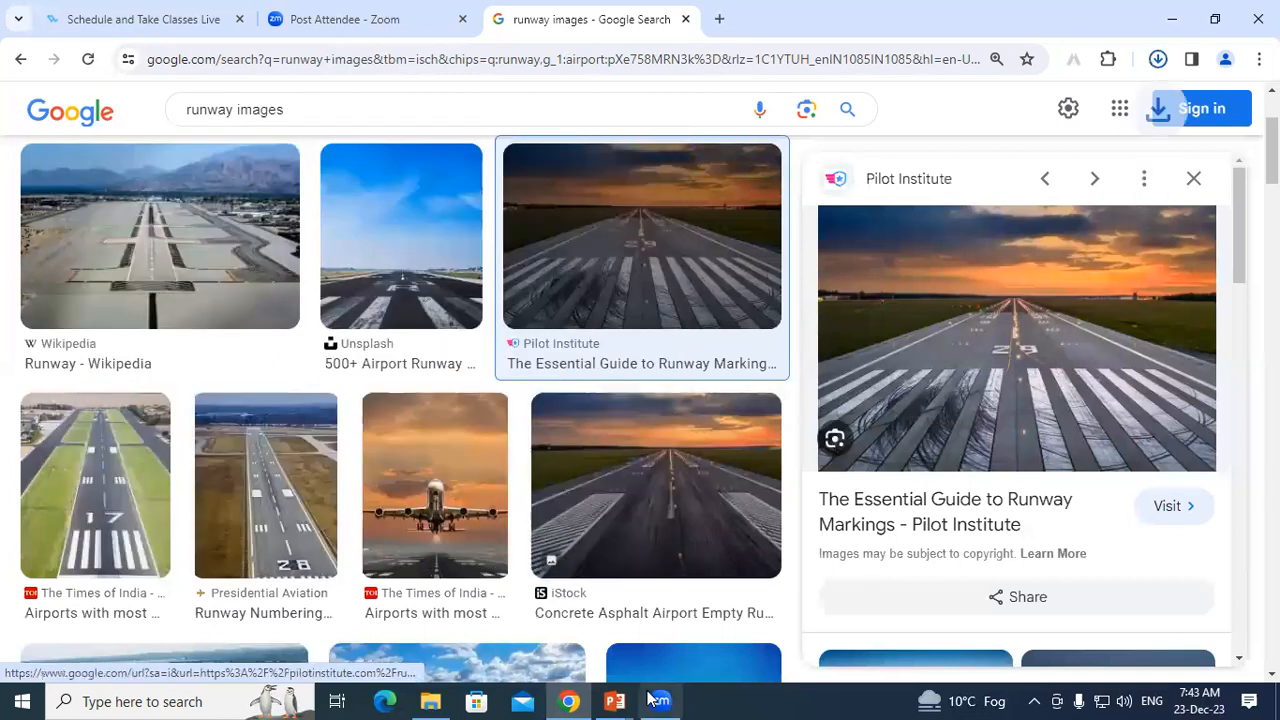
Step: Switch back to Presentation1 in PowerPoint
click(624, 698)
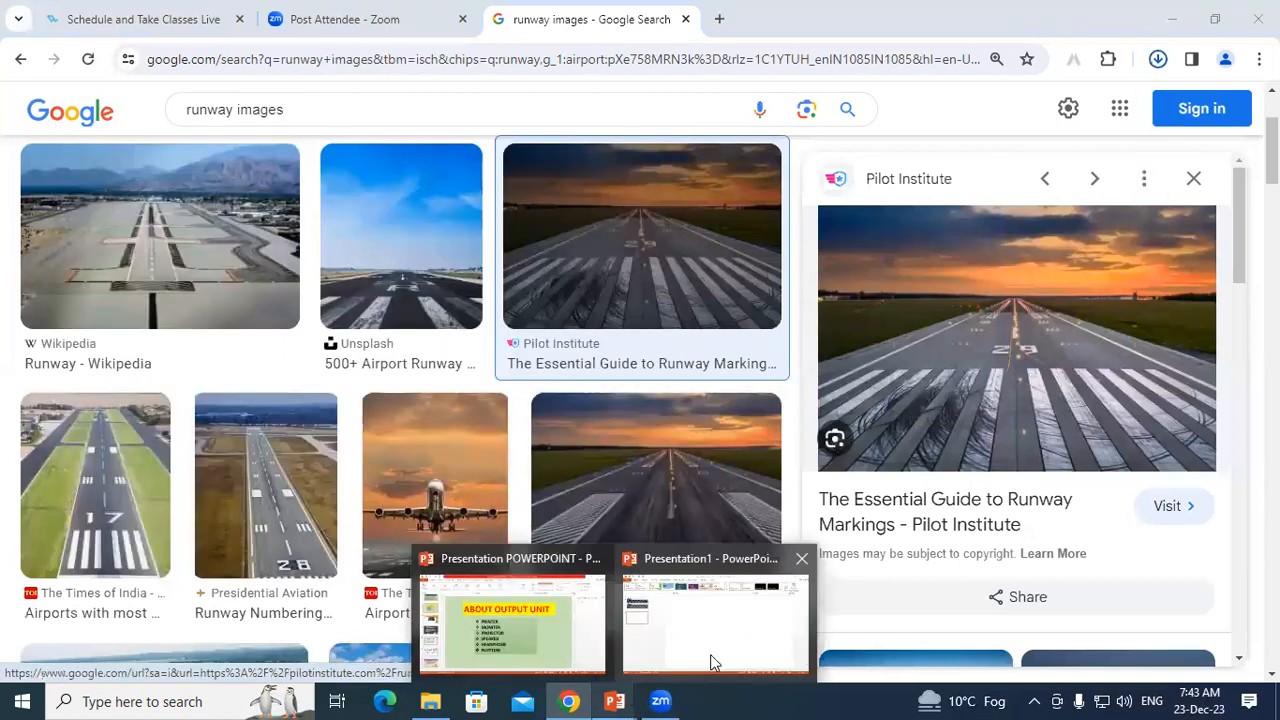
click(655, 655)
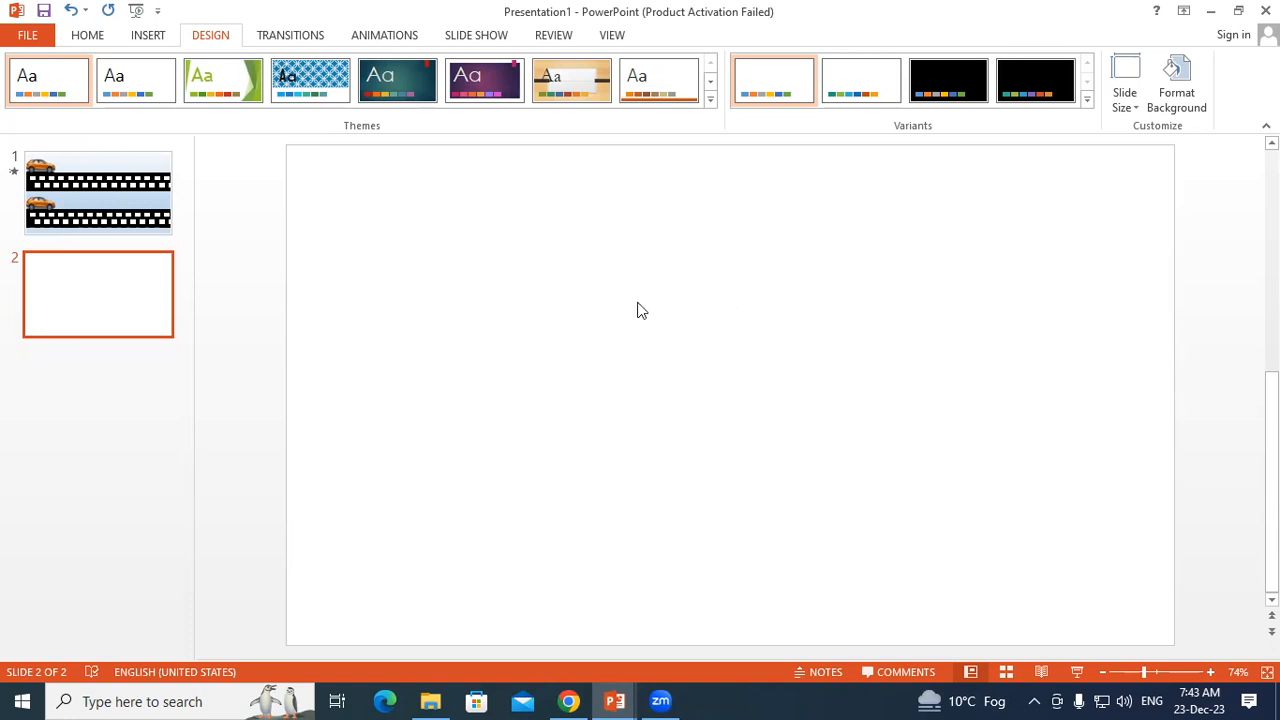
Step: Fill slide 2's background with the picture The-Essential-Guide-to-Airport-Markings from the Music folder
click(1168, 98)
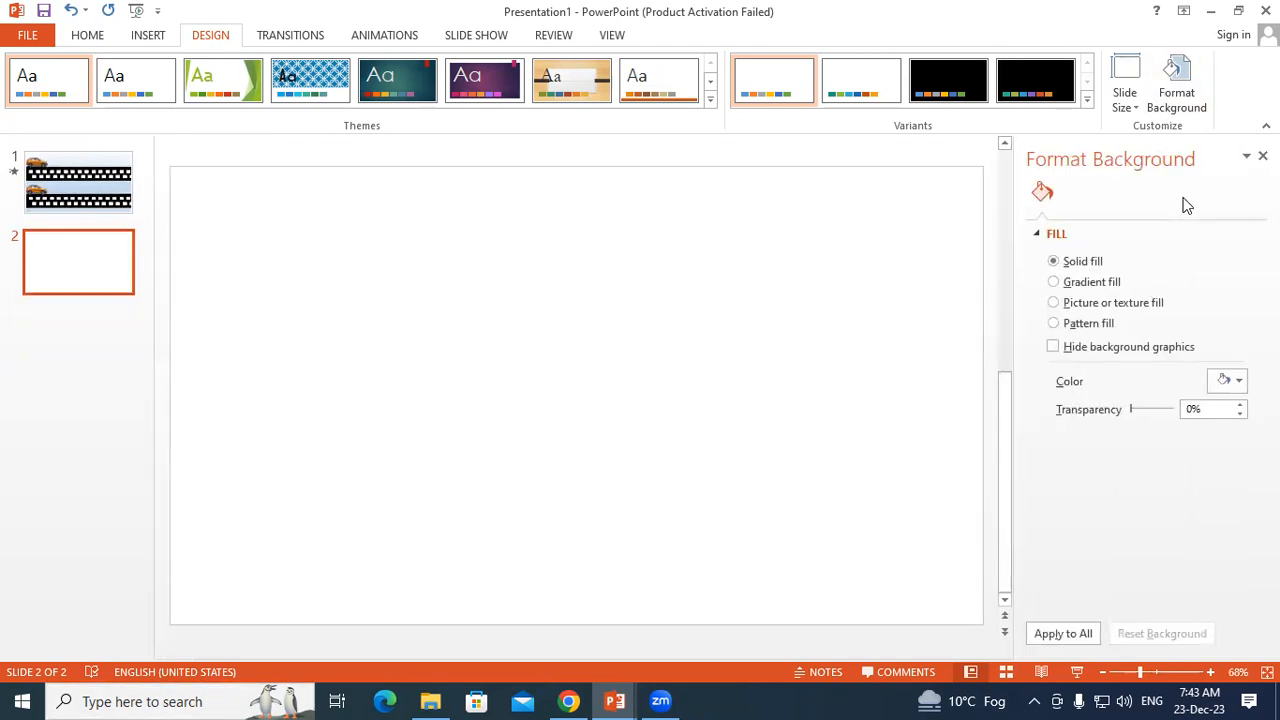
click(1078, 304)
click(1076, 404)
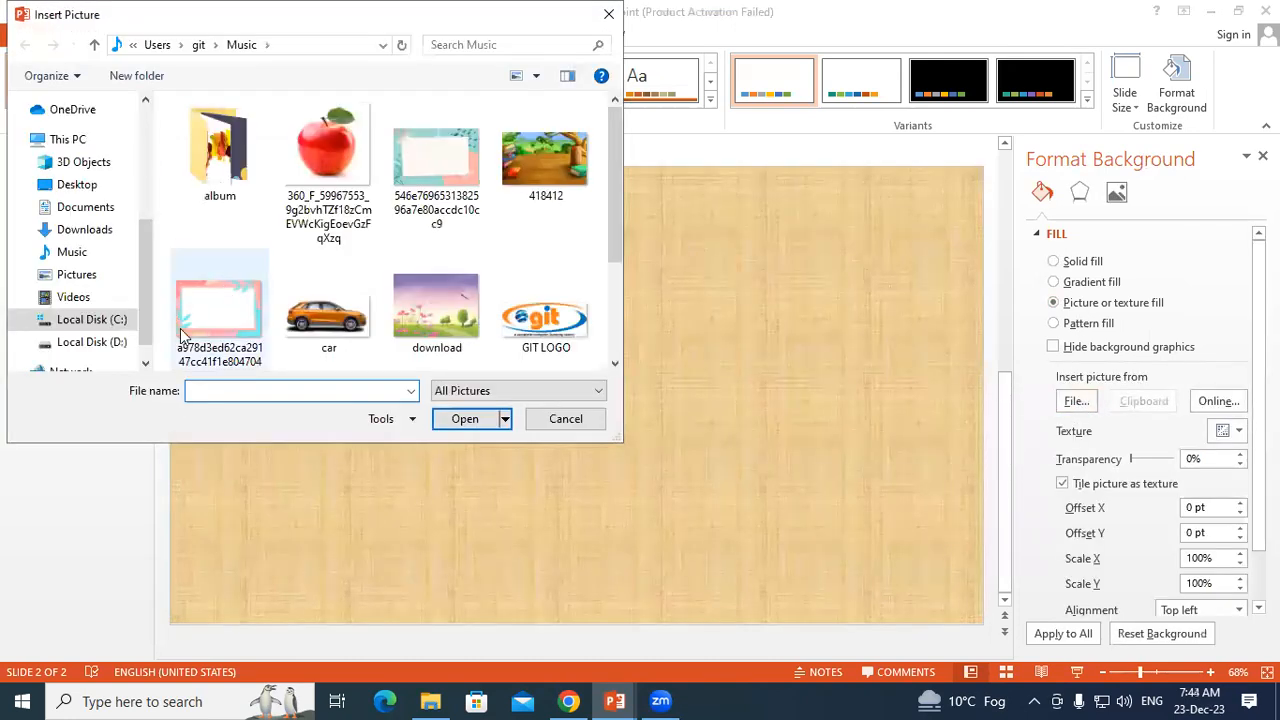
click(83, 257)
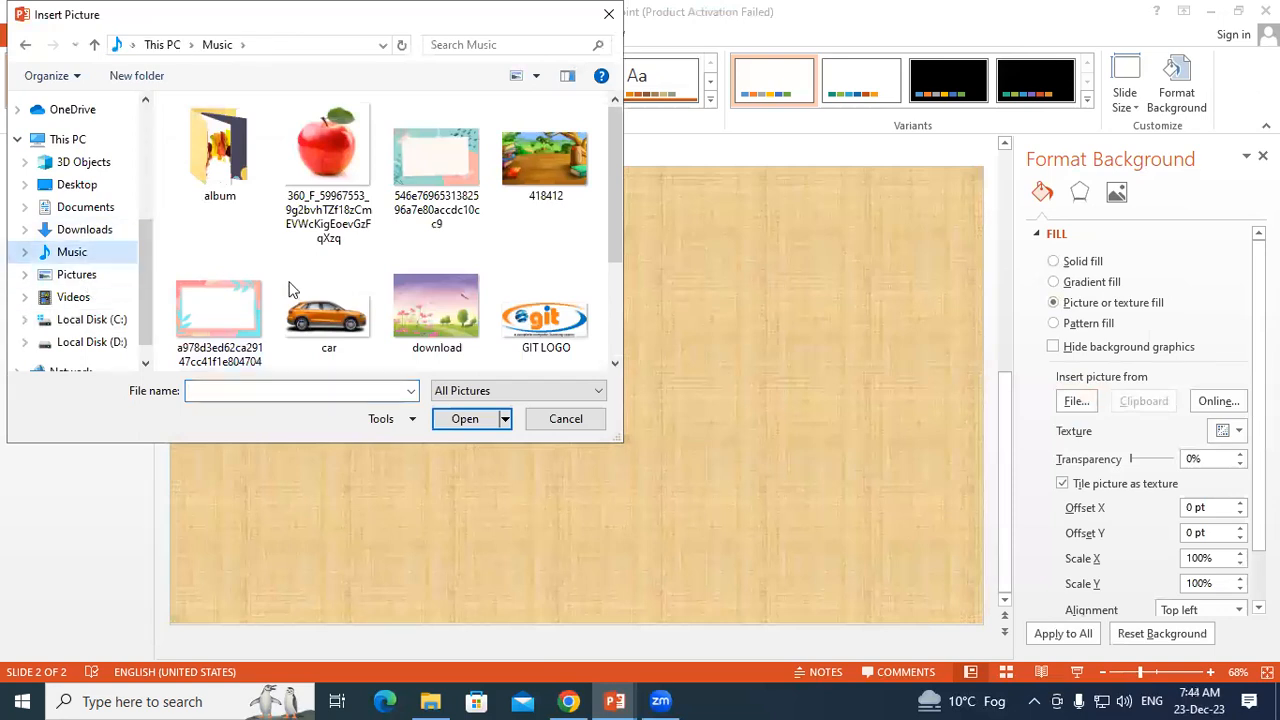
drag(613, 144, 613, 225)
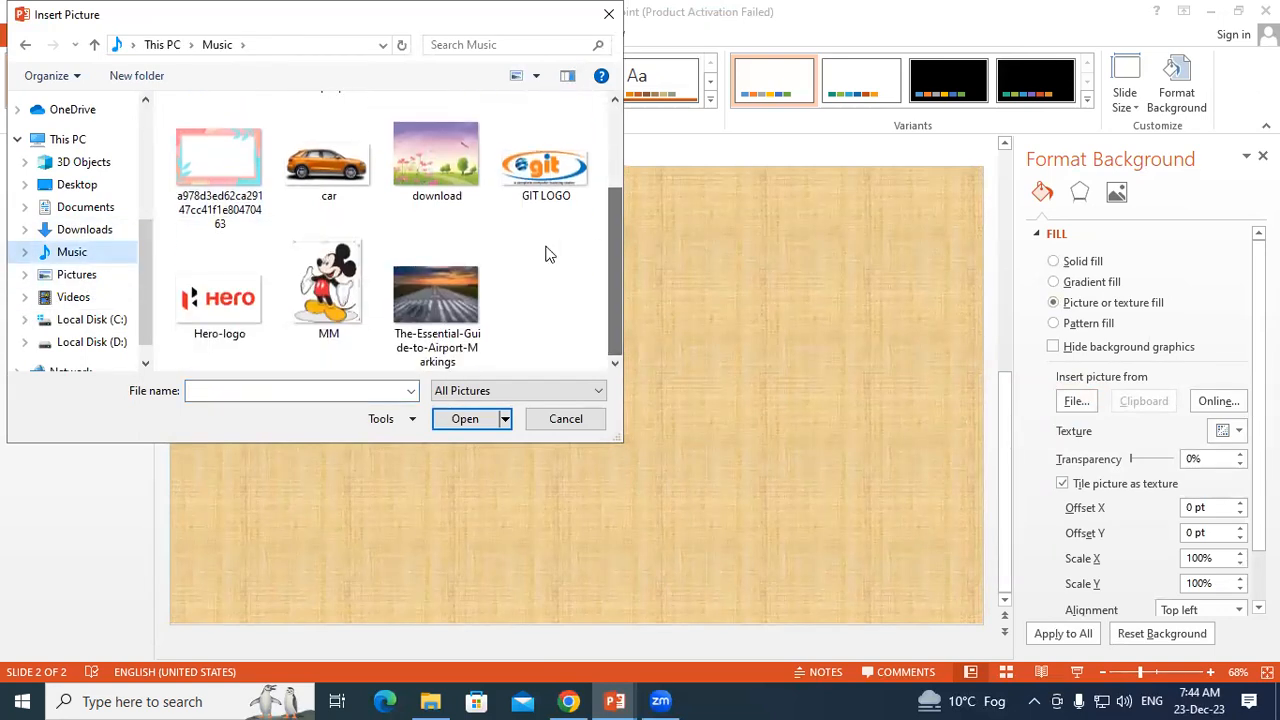
click(431, 287)
click(465, 419)
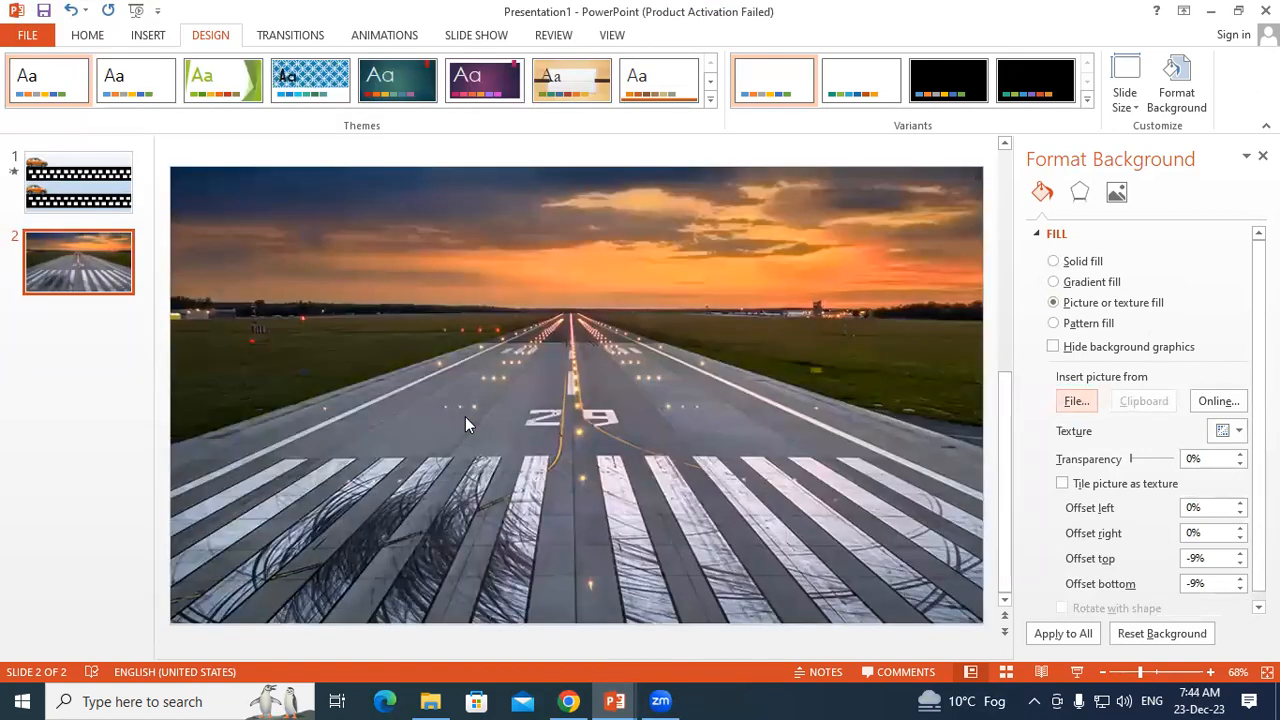
click(1262, 156)
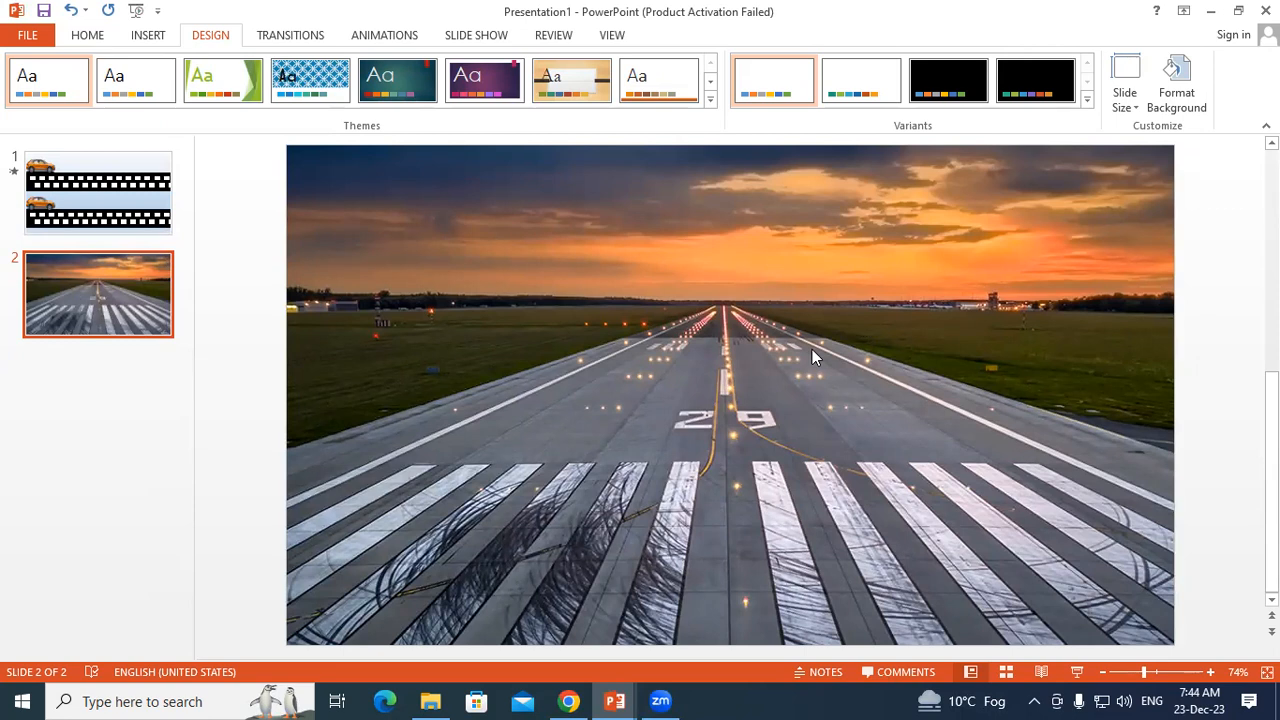
Step: Switch to Chrome and change the Google image search to "airplane png image"
click(568, 701)
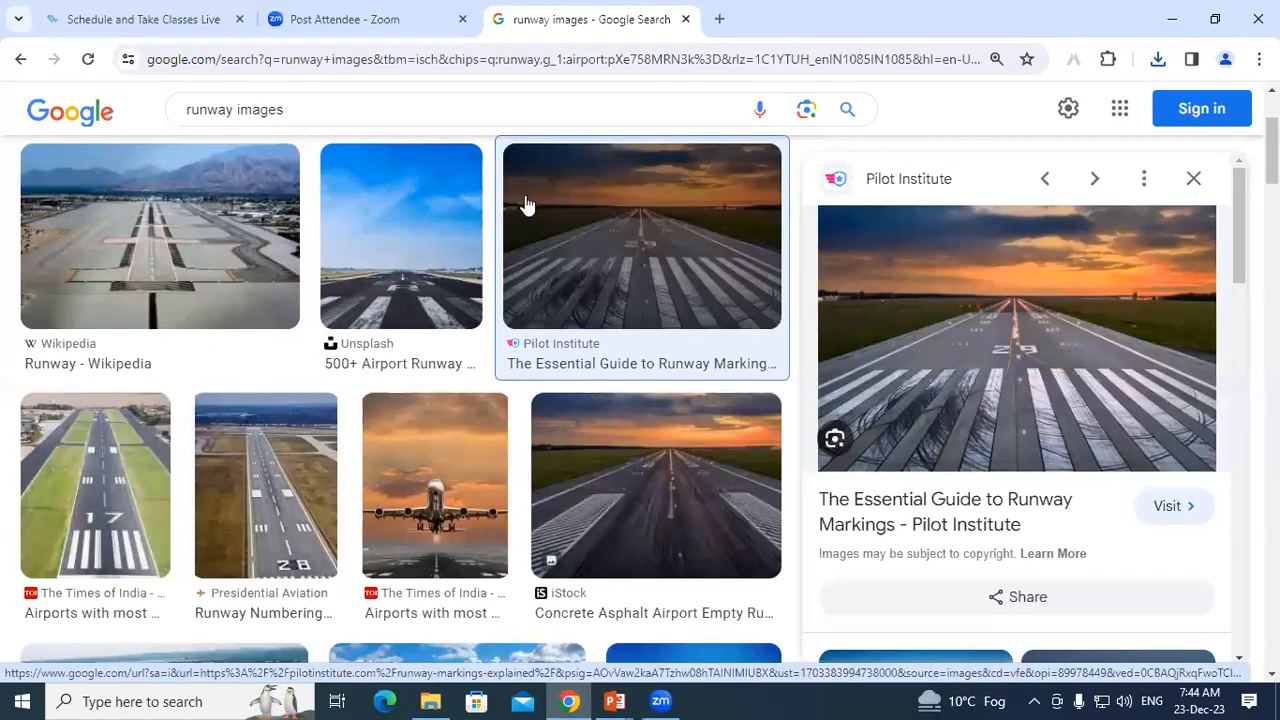
drag(296, 113, 129, 129)
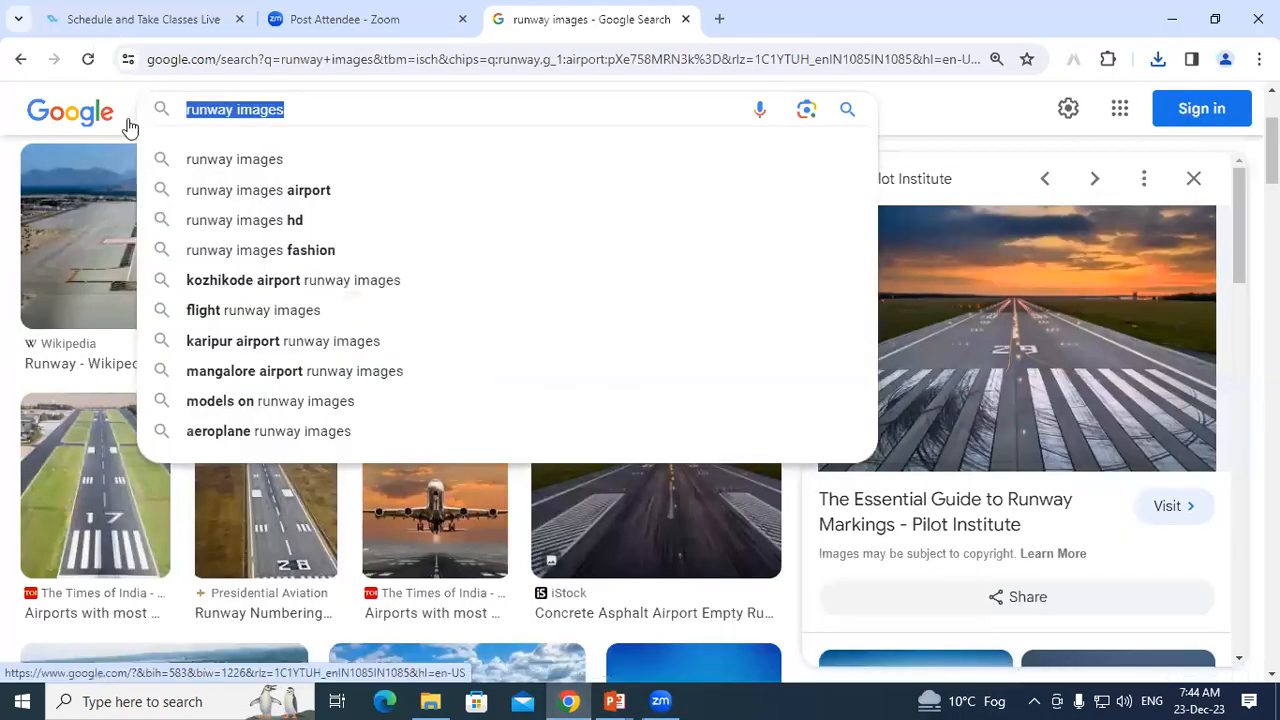
text(ai)
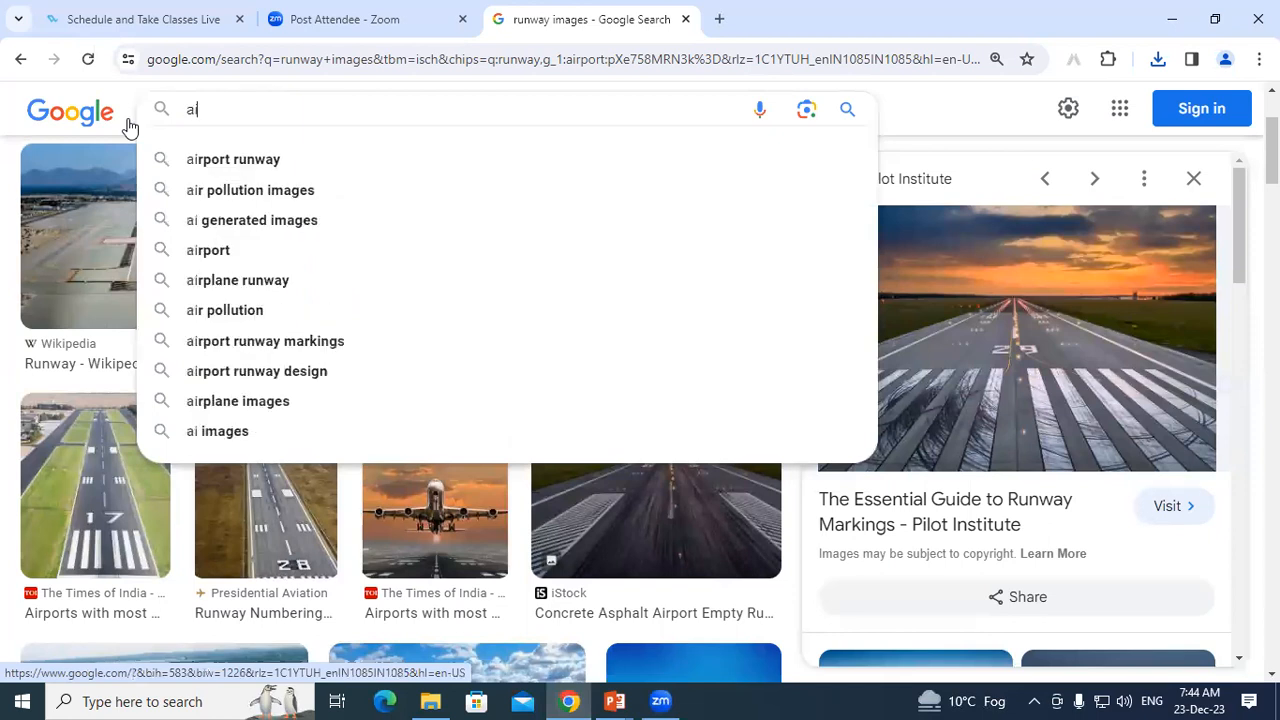
text(rplane)
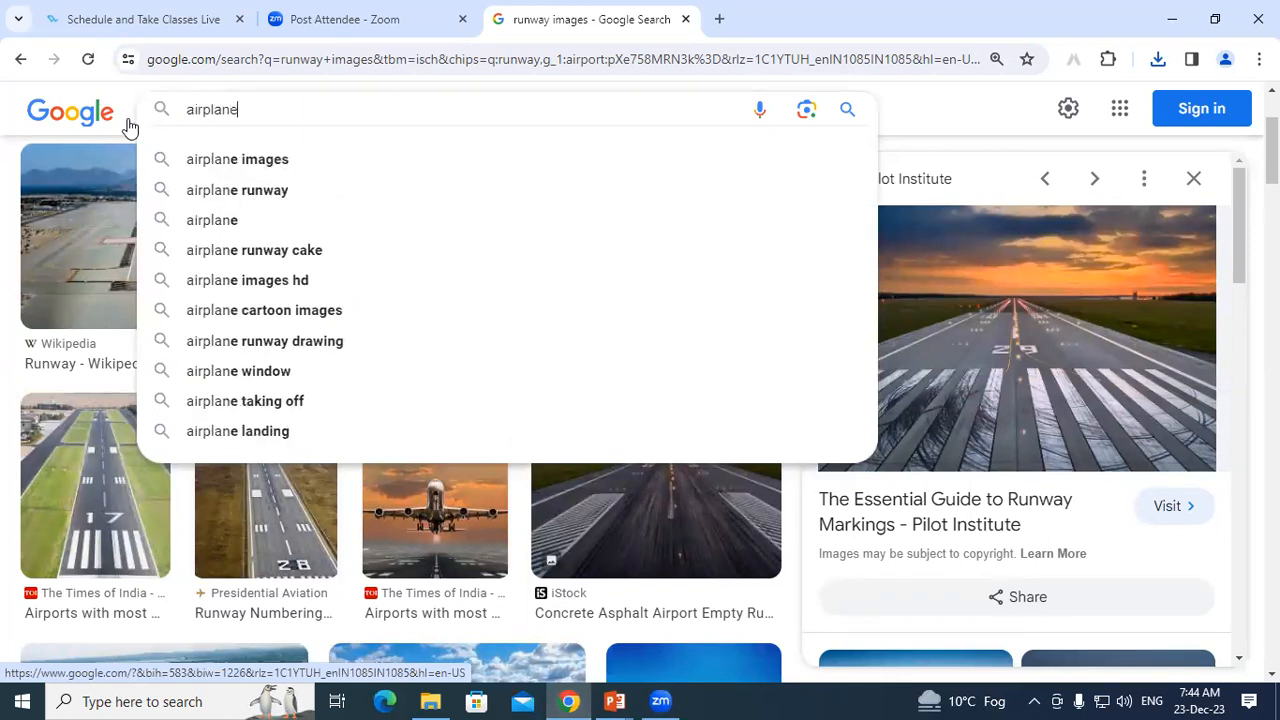
text( png i)
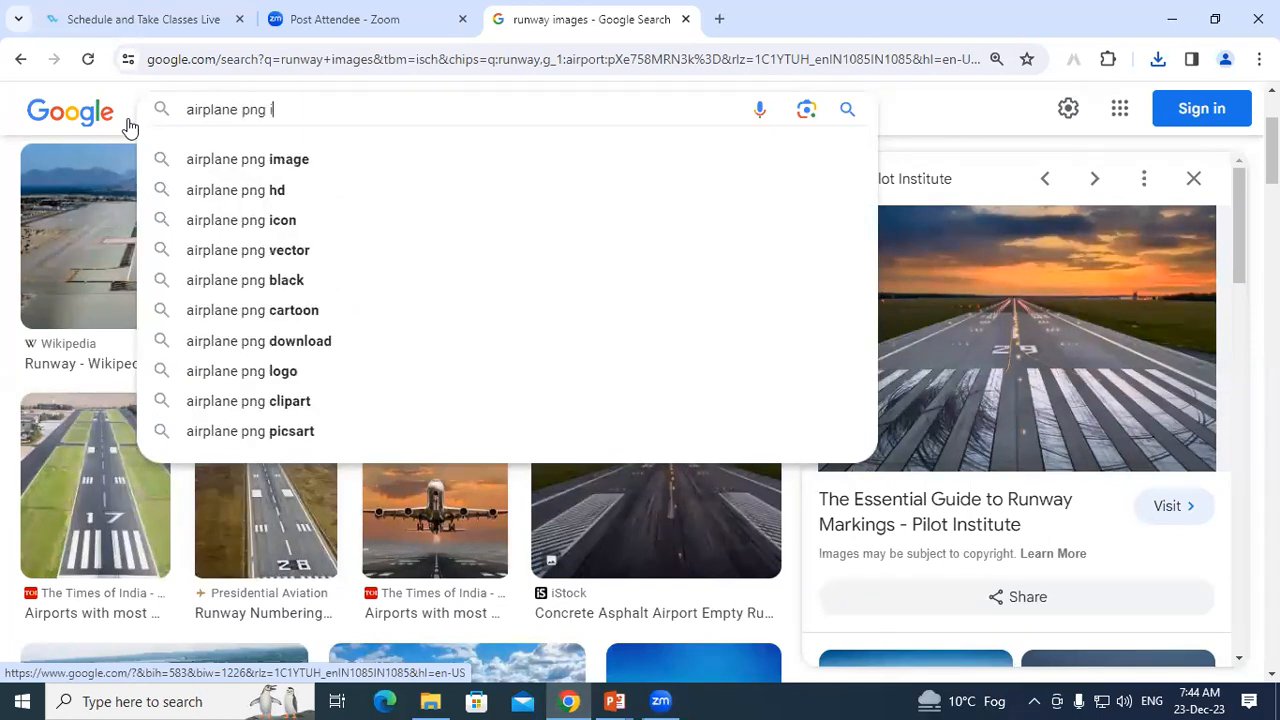
text(mage)
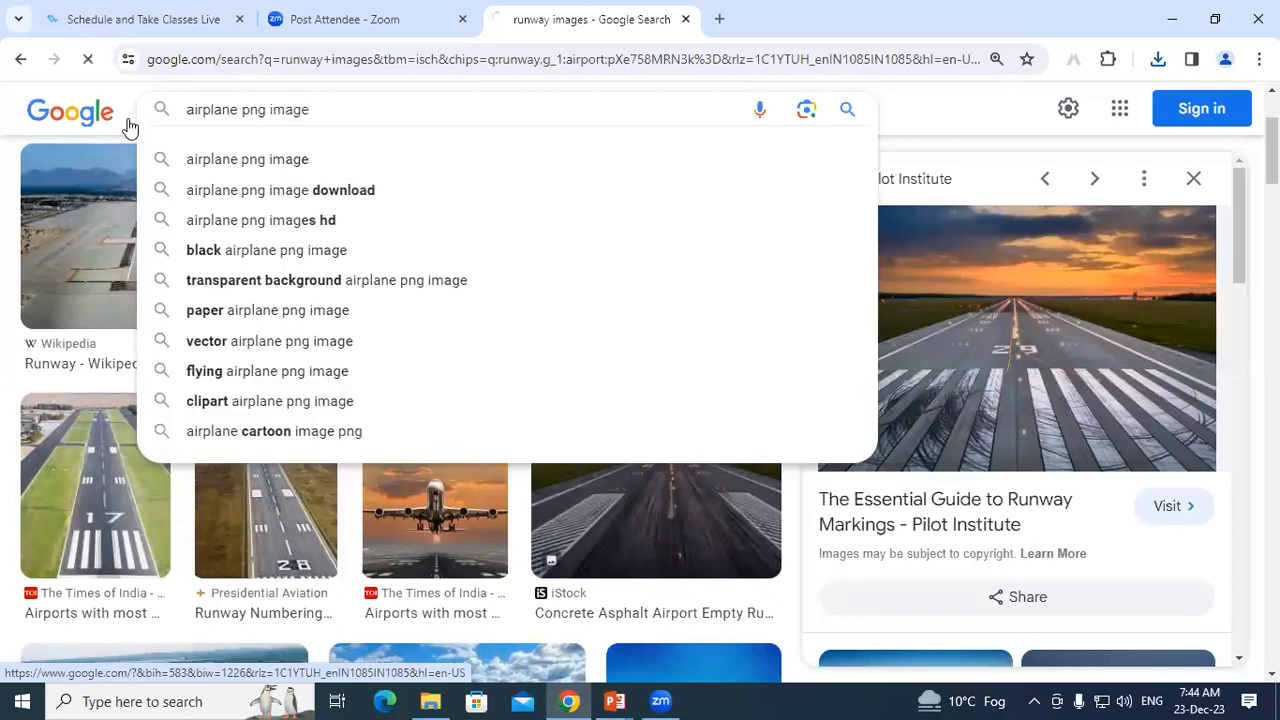
key(Return)
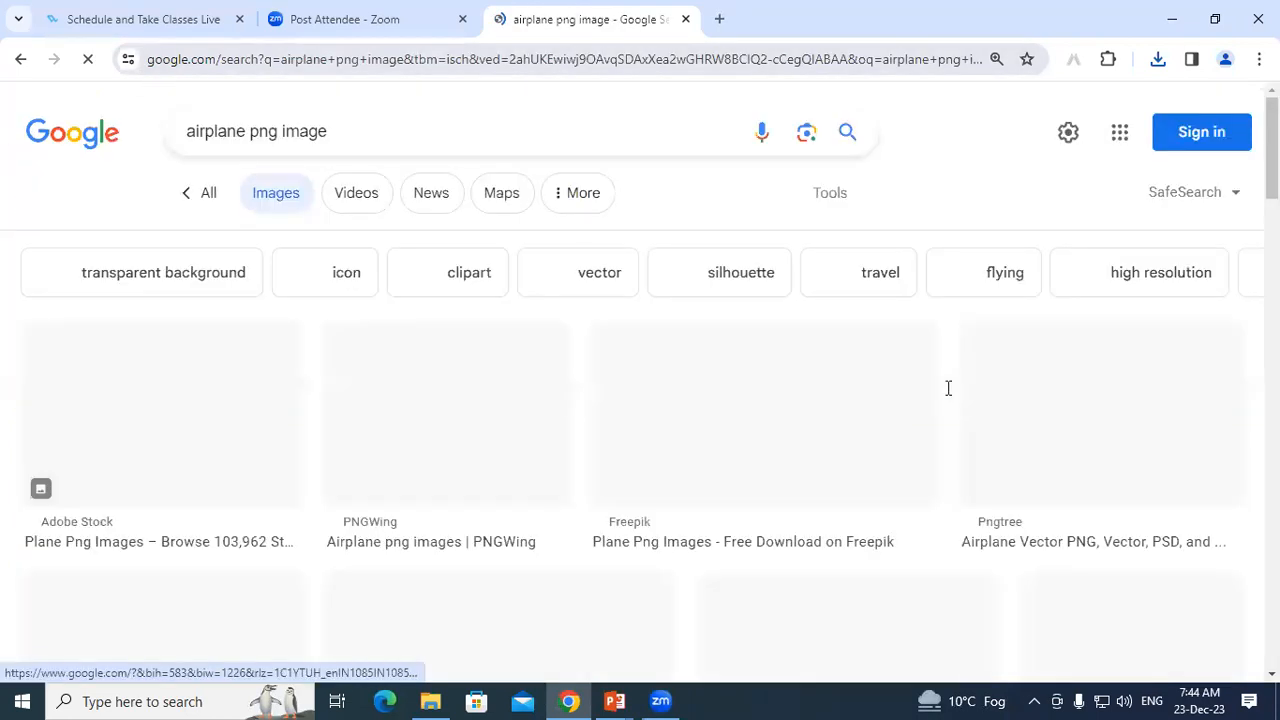
Step: Save the white Adobe Stock airplane picture to the Music folder as tttttttt in JPEG format
scroll(605, 407, down, 4)
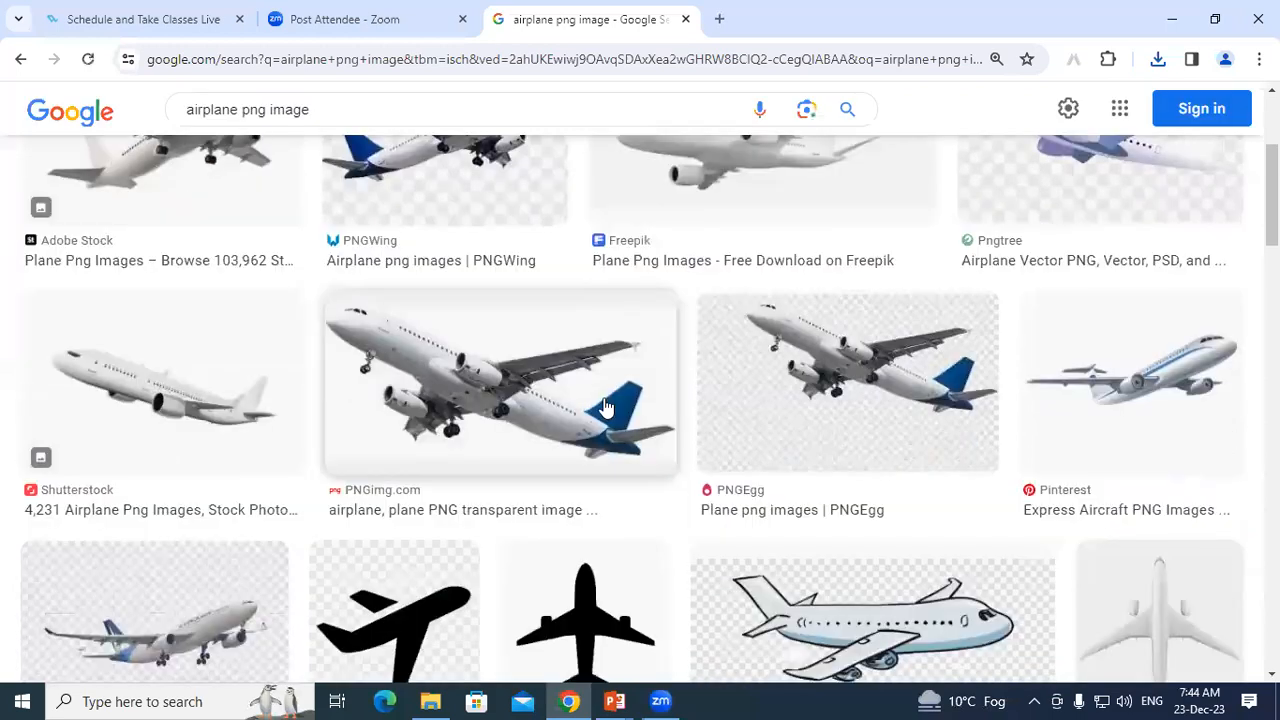
scroll(605, 407, up, 2)
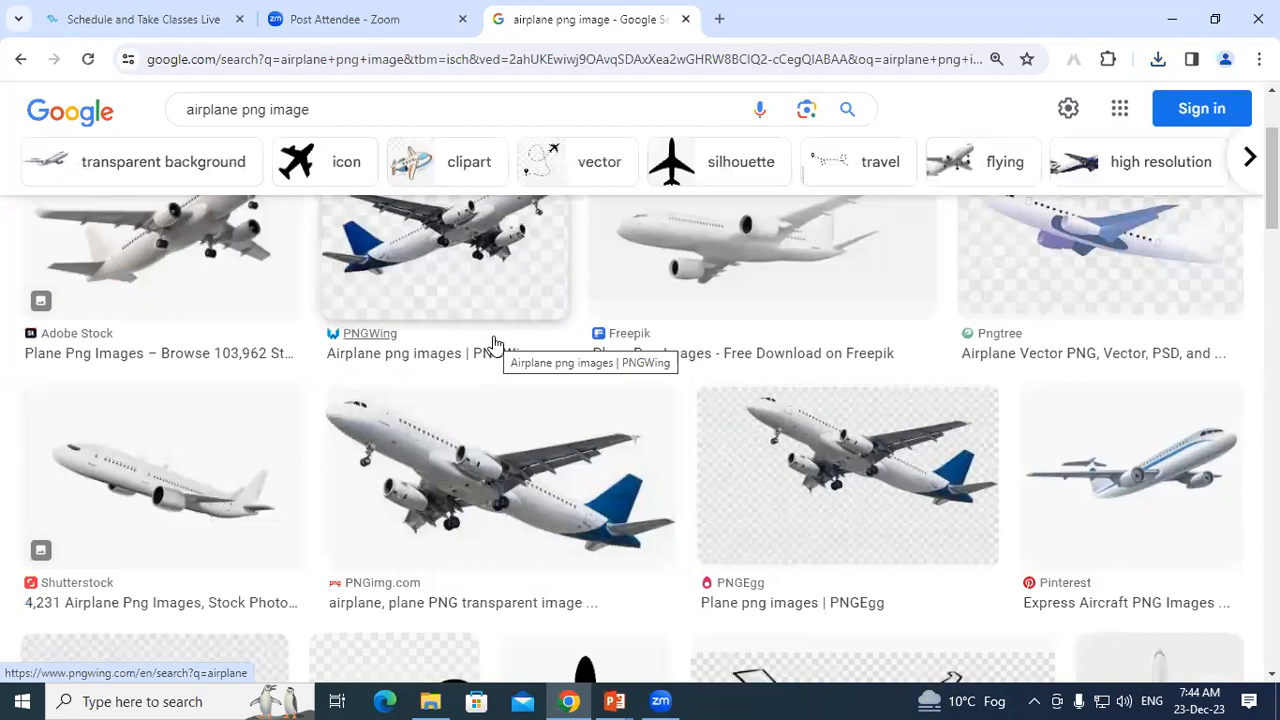
scroll(493, 344, up, 1)
click(205, 298)
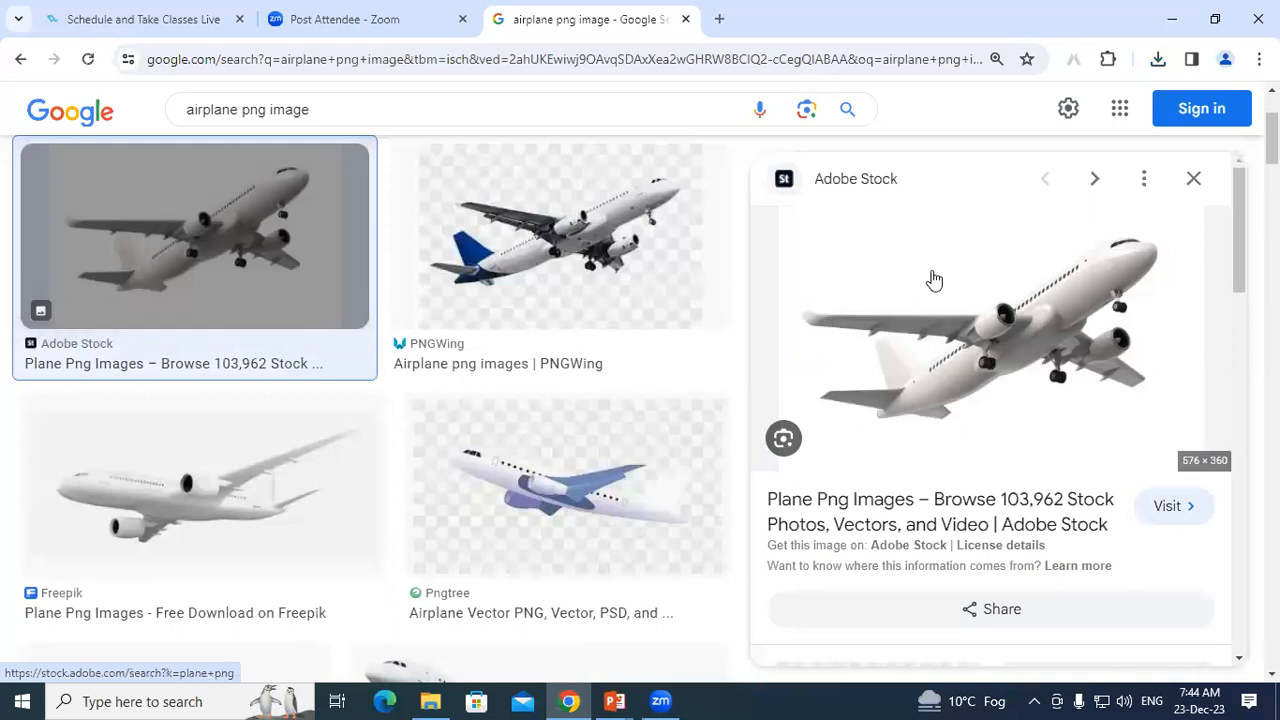
right_click(931, 279)
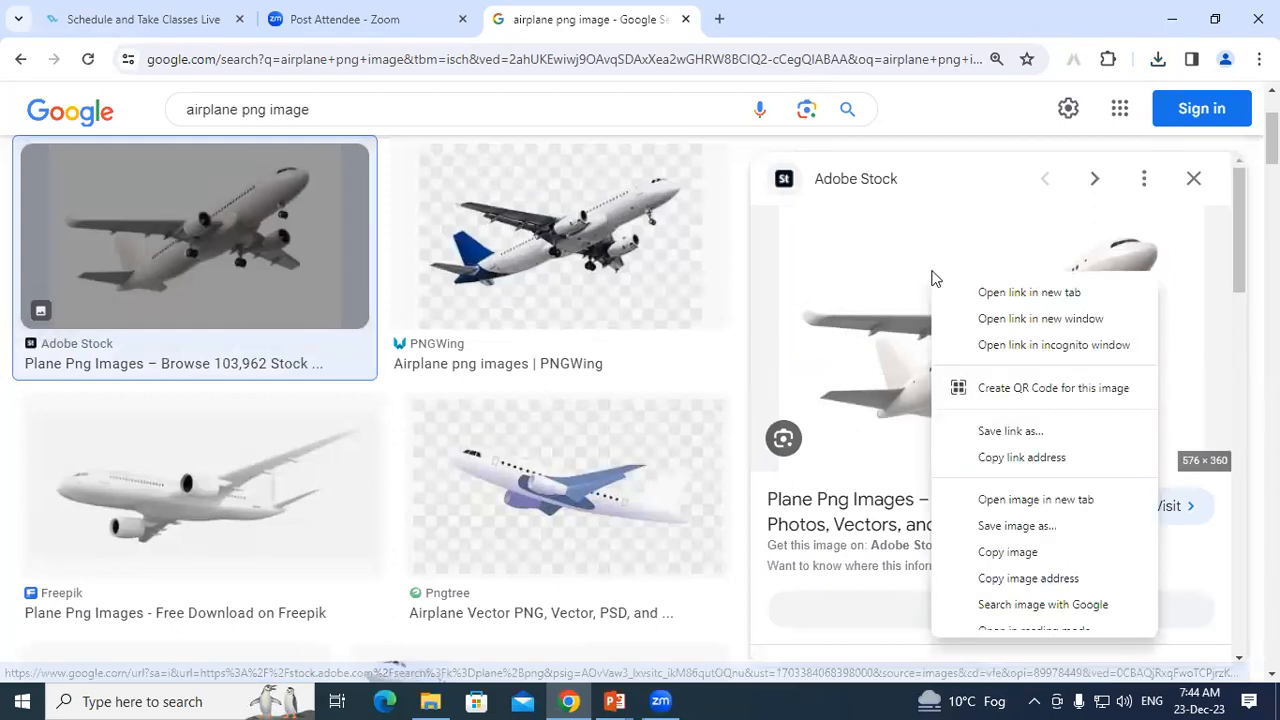
click(1001, 536)
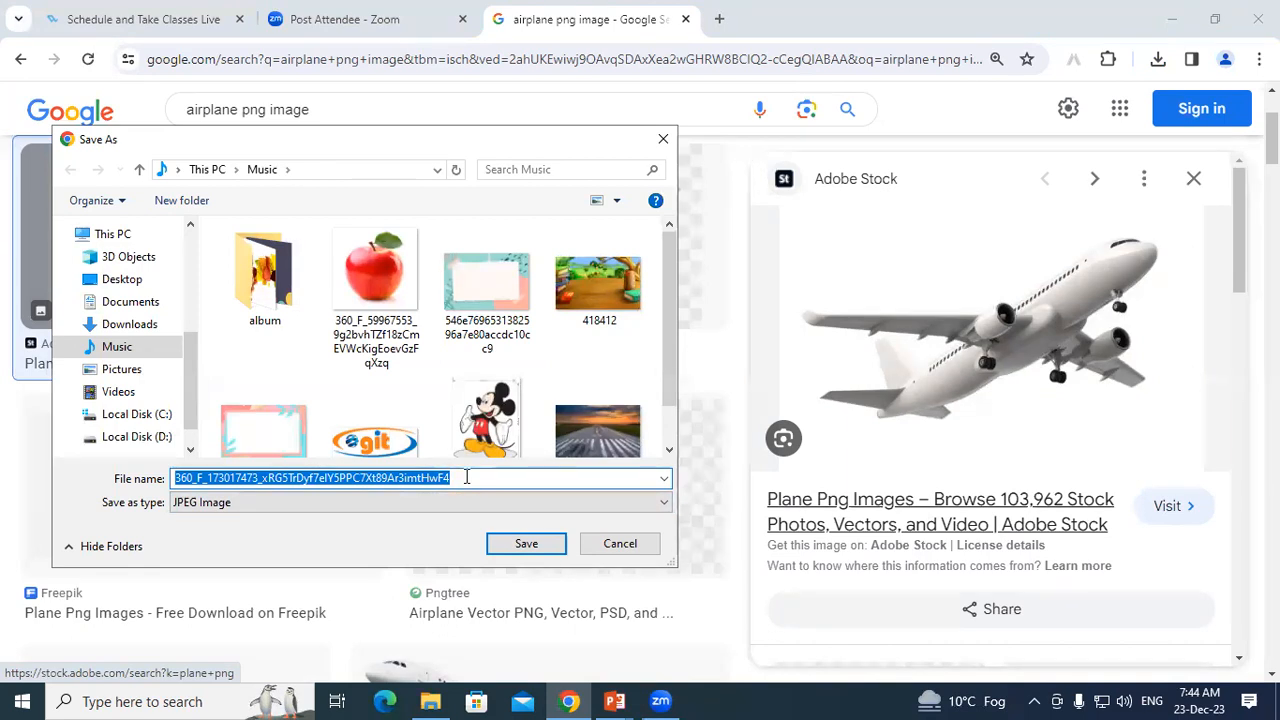
text(ttttttt)
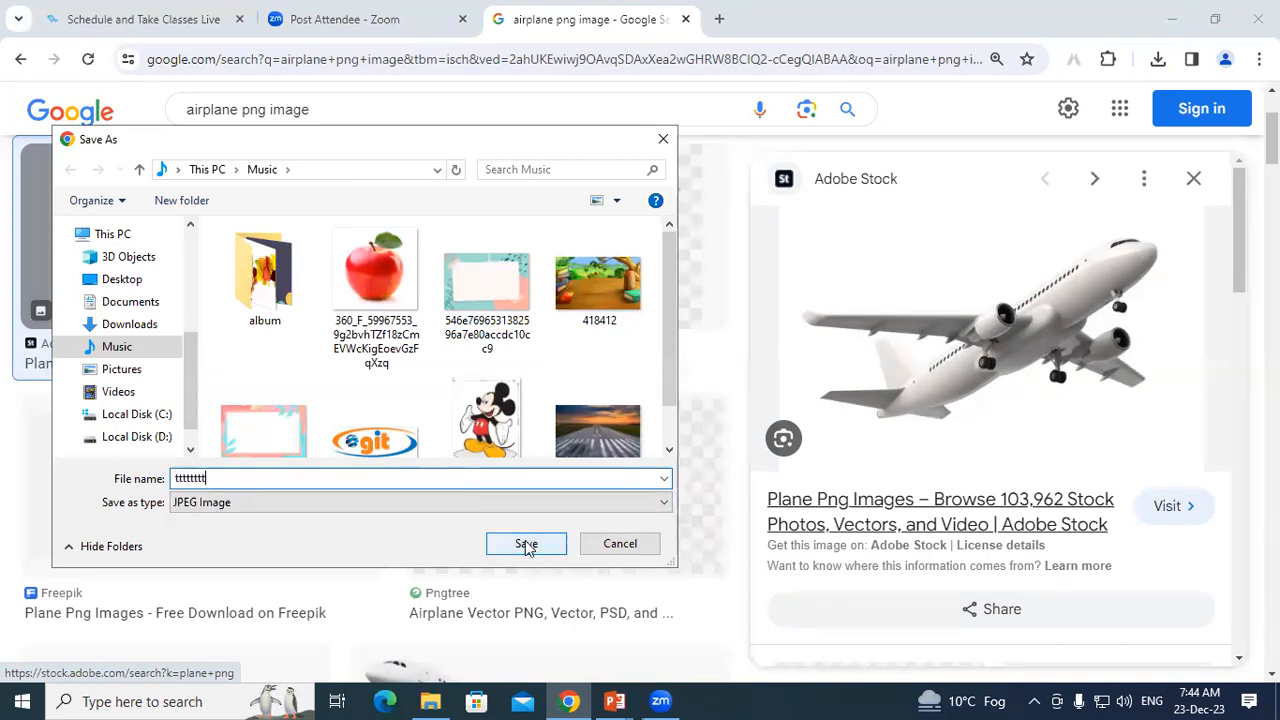
click(526, 543)
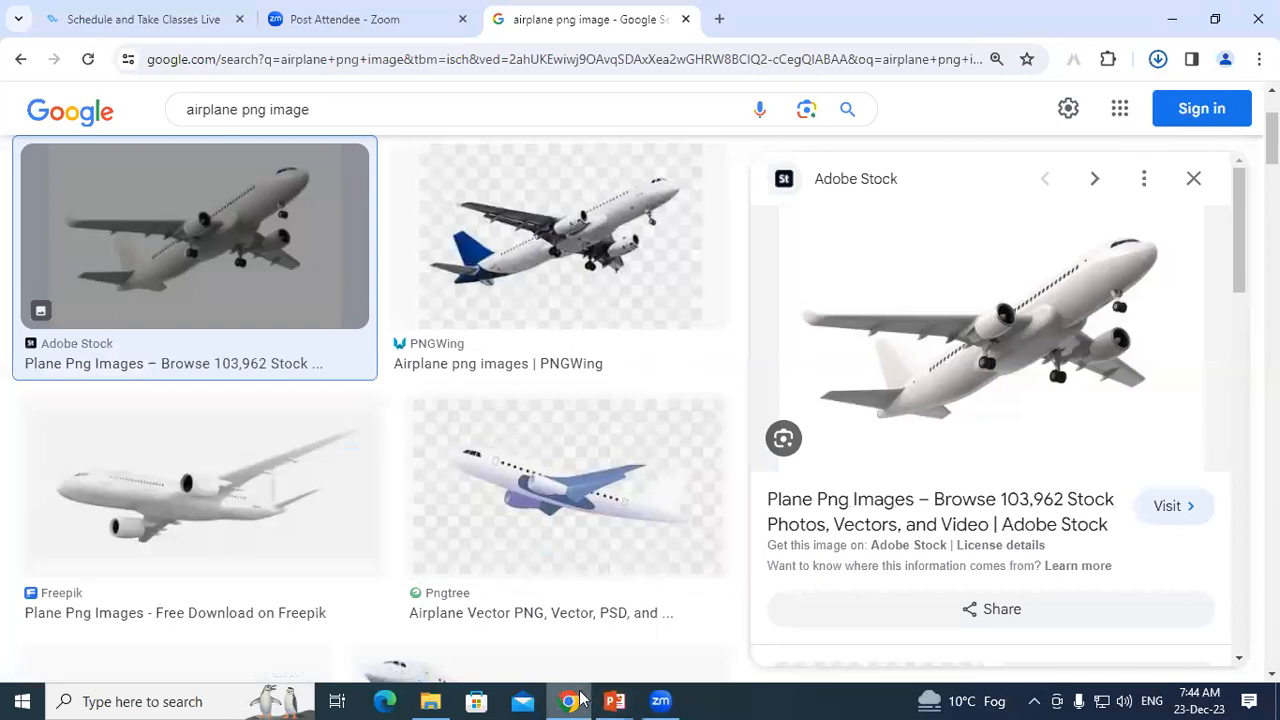
Step: Search for "remove bg" in a new browser tab and open the remove.bg website
click(719, 19)
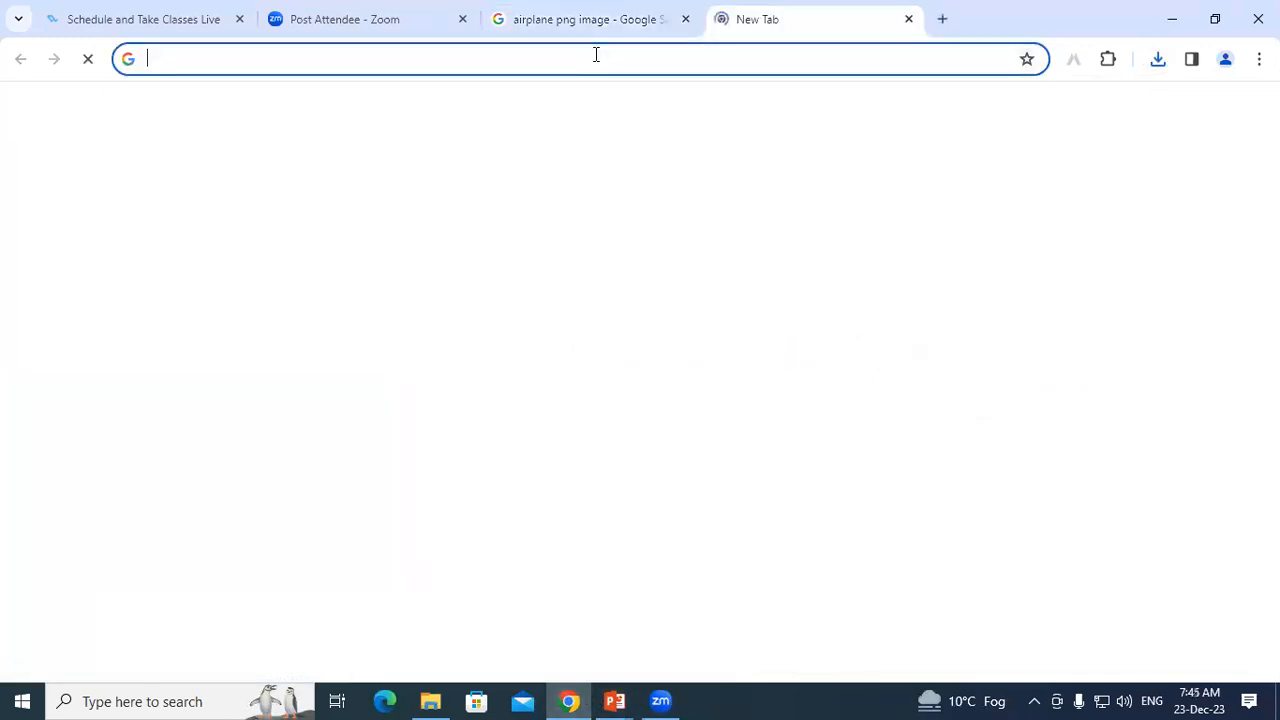
text(remove b)
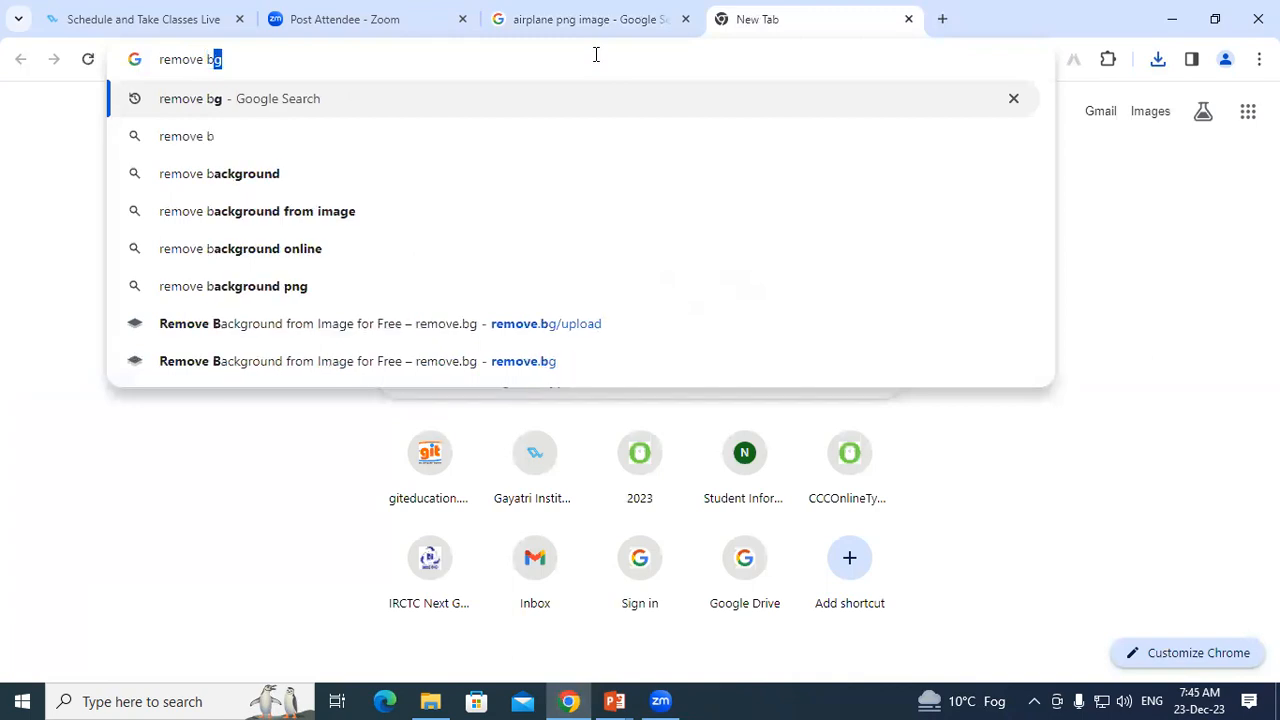
key(Return)
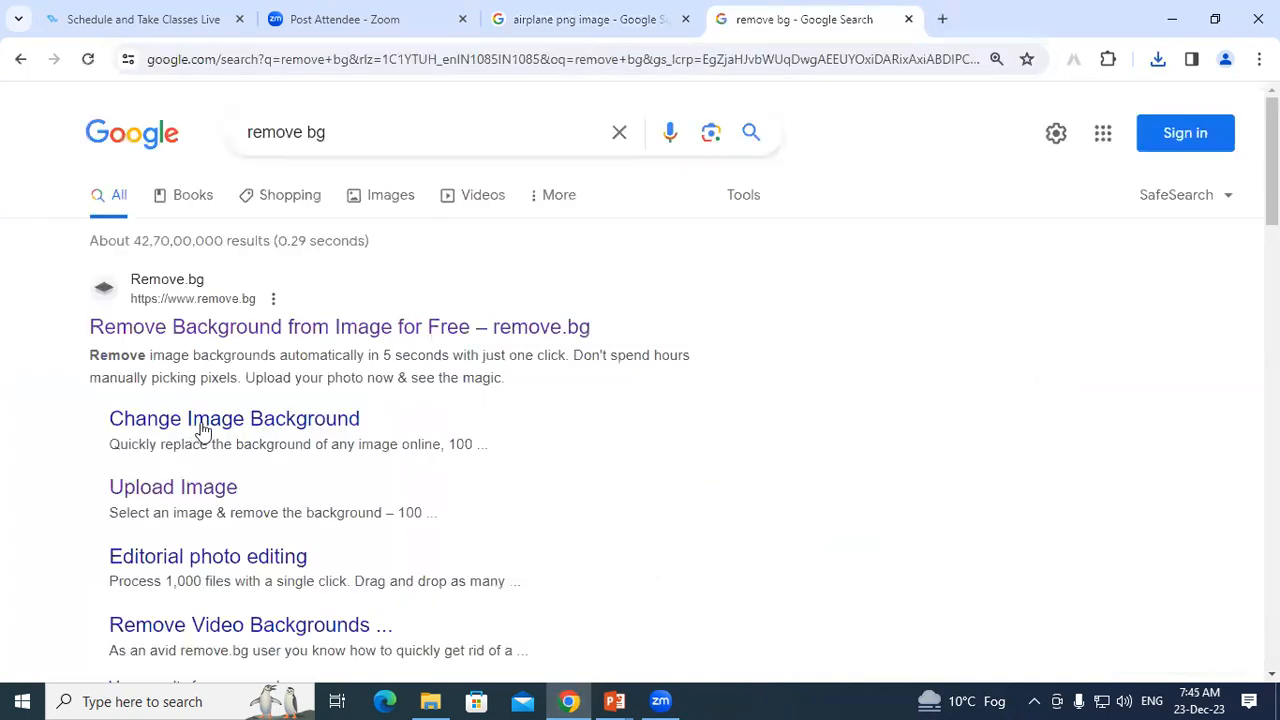
click(287, 338)
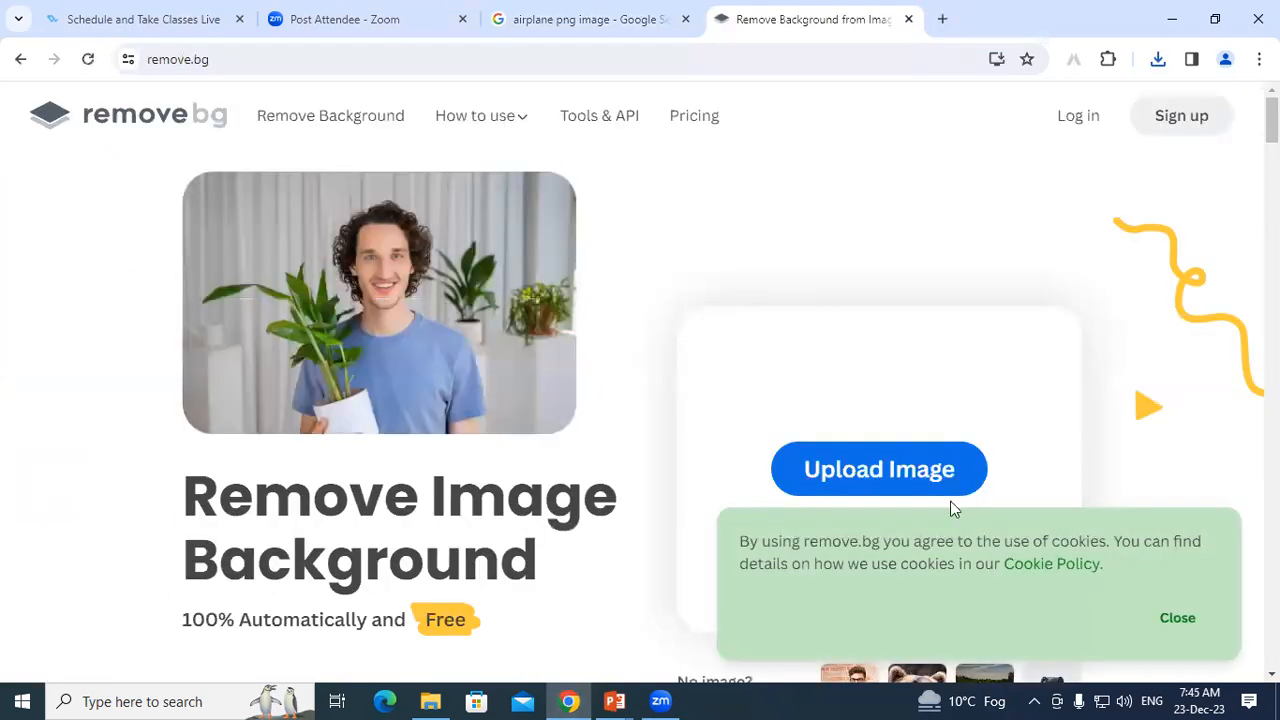
Step: Upload the tttttttt airplane picture from the Music folder to remove.bg to strip its background
click(918, 474)
click(596, 370)
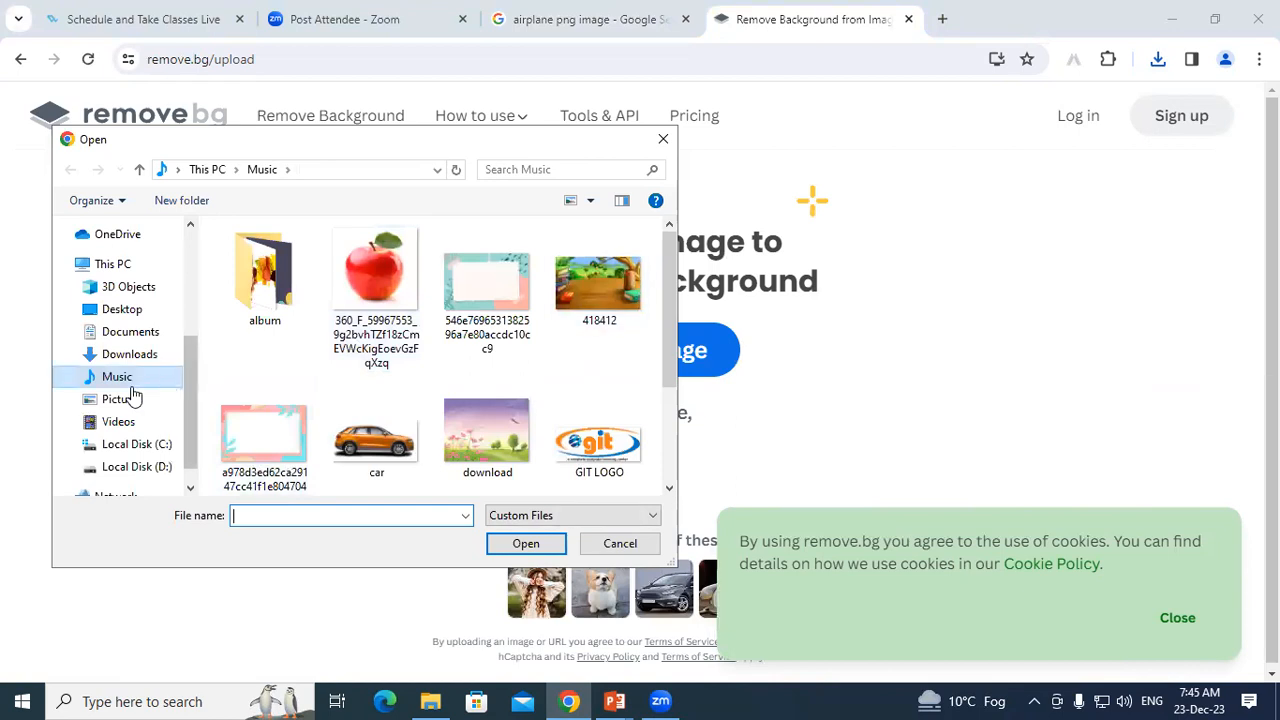
drag(670, 359, 675, 442)
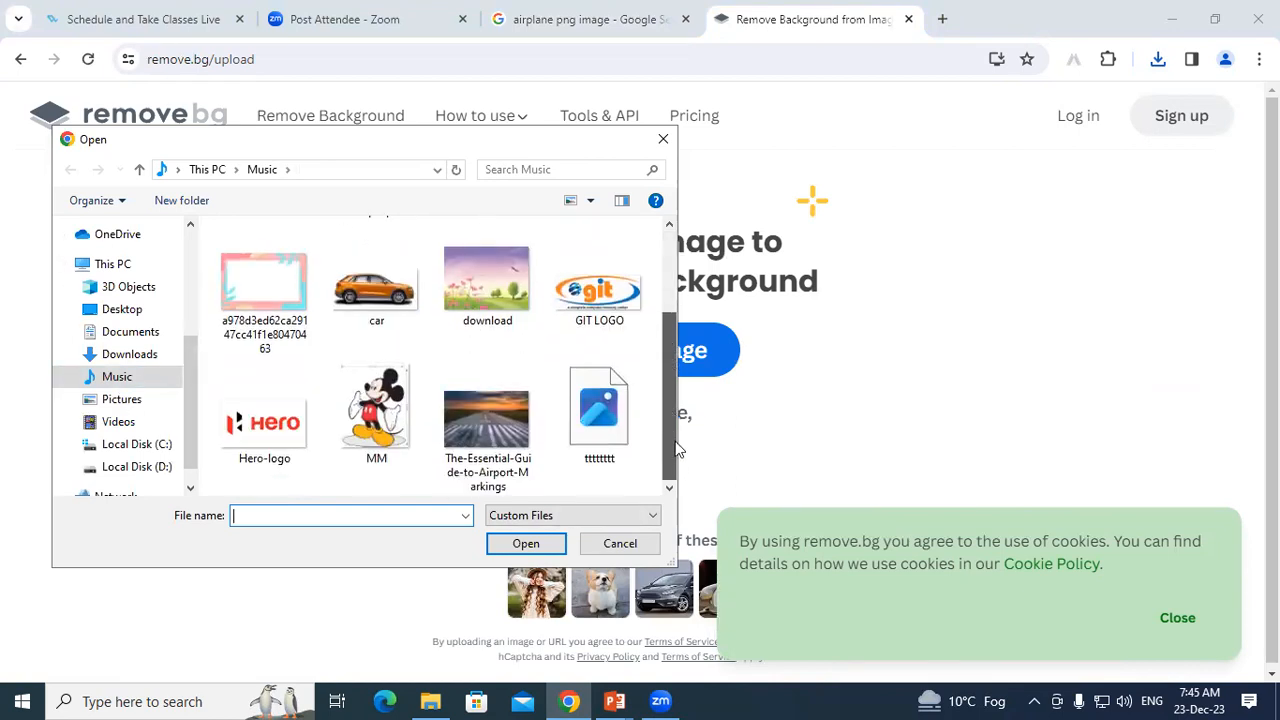
click(599, 412)
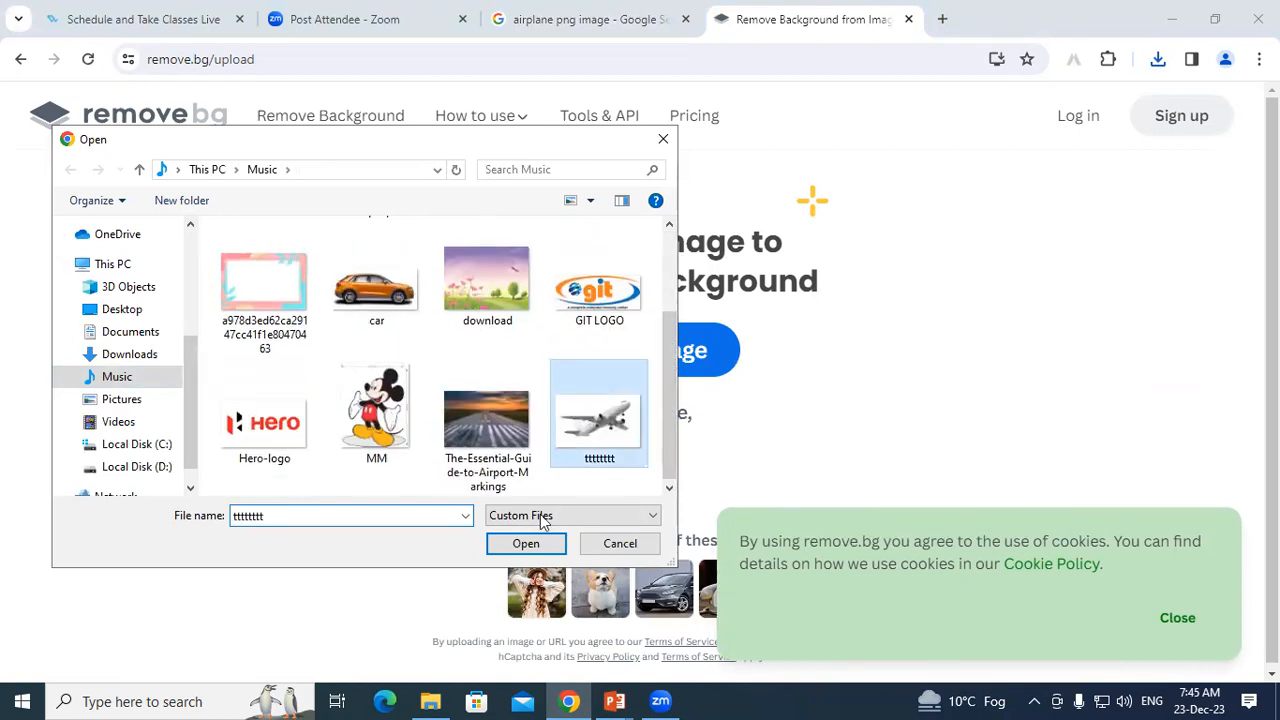
click(525, 543)
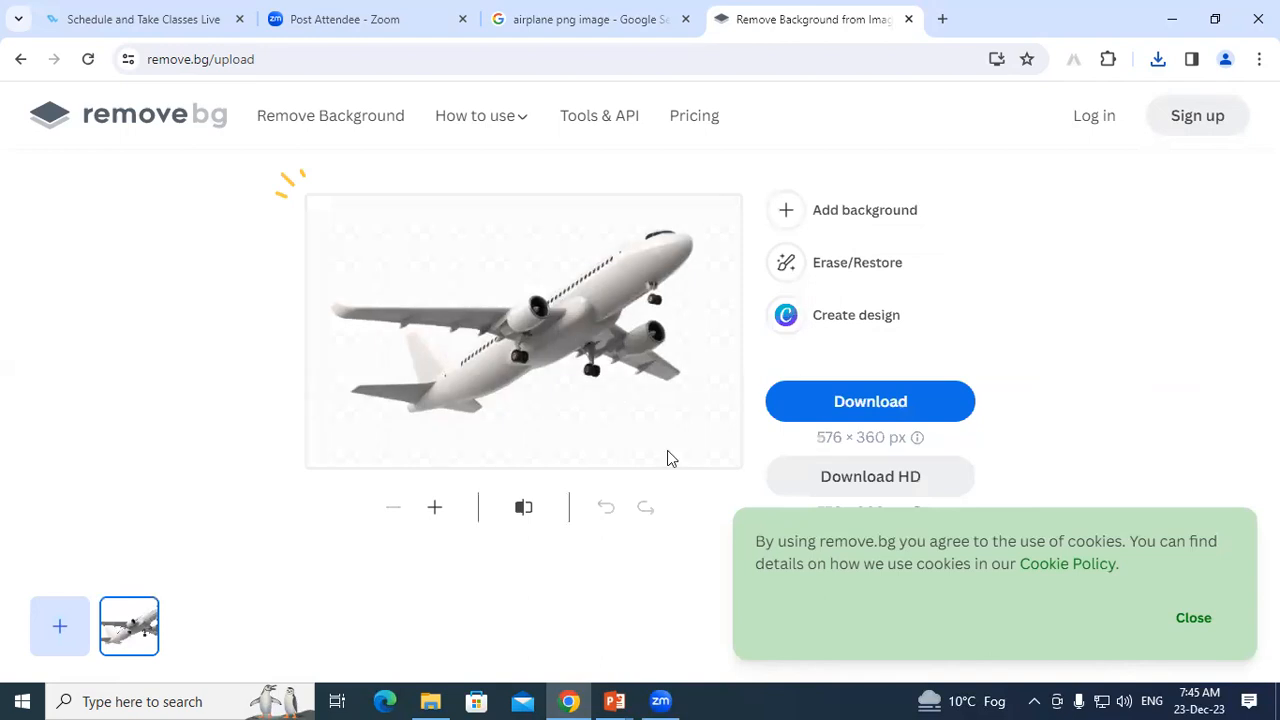
Step: Download the background-free airplane image at standard resolution and switch back to Presentation1 in PowerPoint
click(866, 418)
click(621, 698)
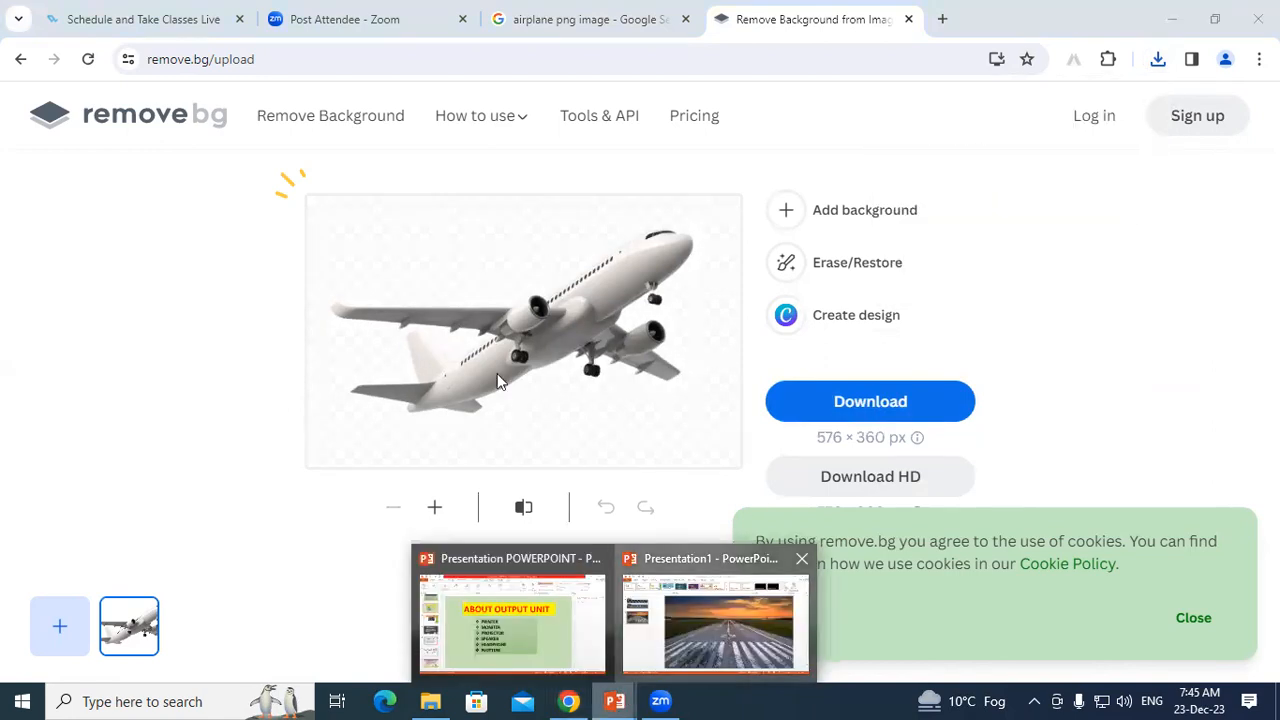
click(713, 622)
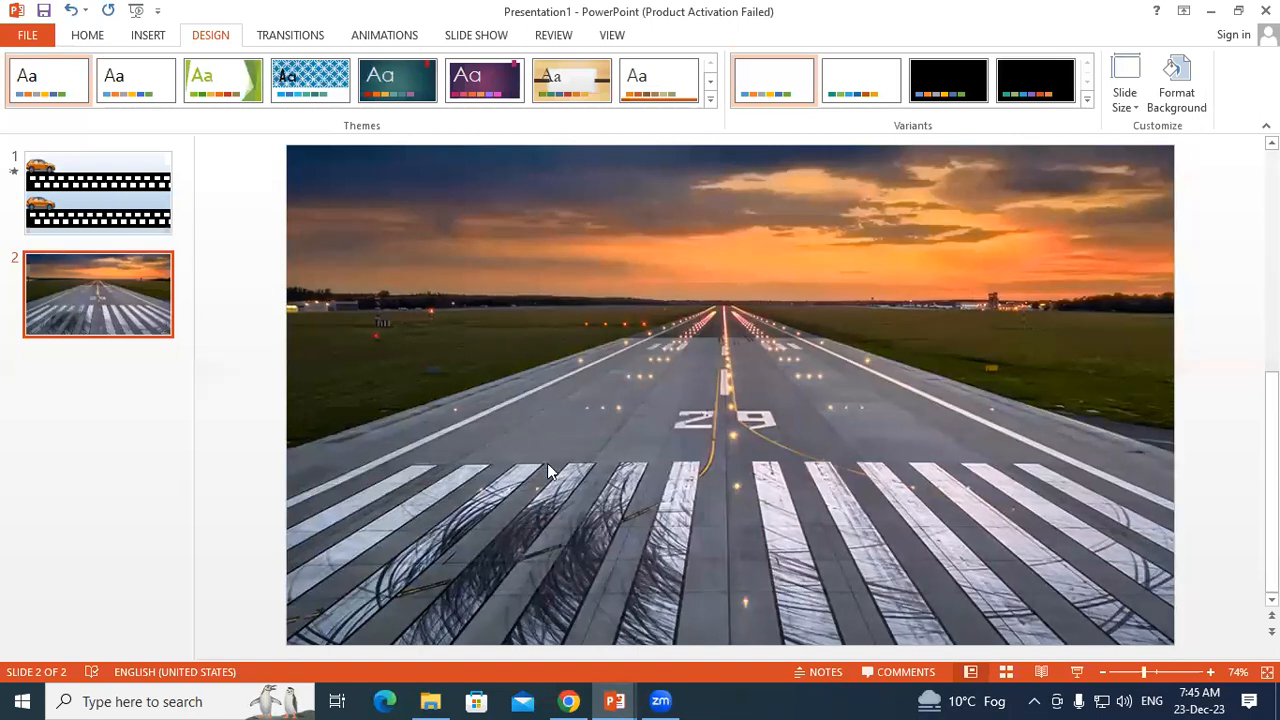